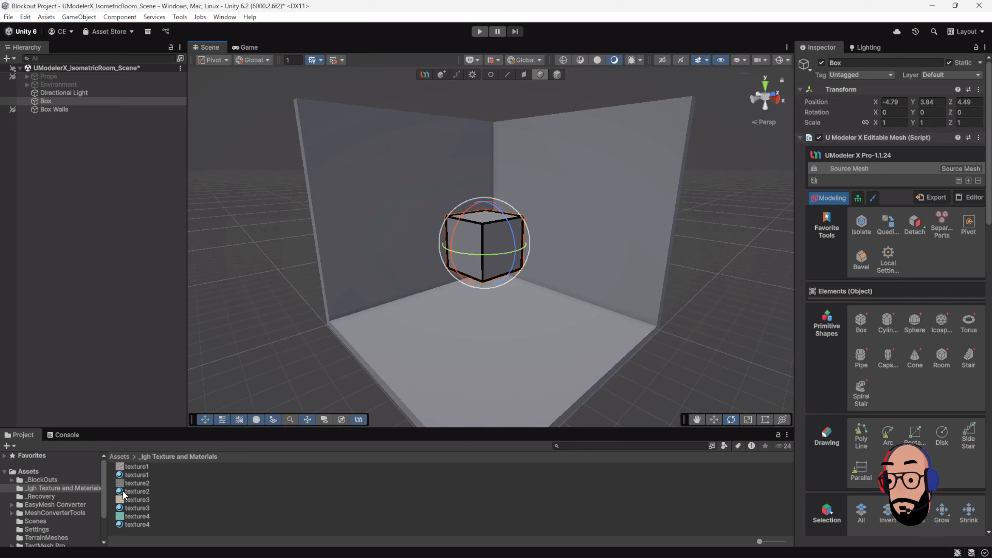
Step: Apply the texture2 material to the Box and switch to the Move tool
{"action": "left_click_drag", "start_coordinate": [121, 491], "coordinate": [489, 239]}
{"action": "key", "text": "ctrl+z"}
{"action": "scroll", "coordinate": [484, 266], "scroll_direction": "up", "scroll_amount": 3}
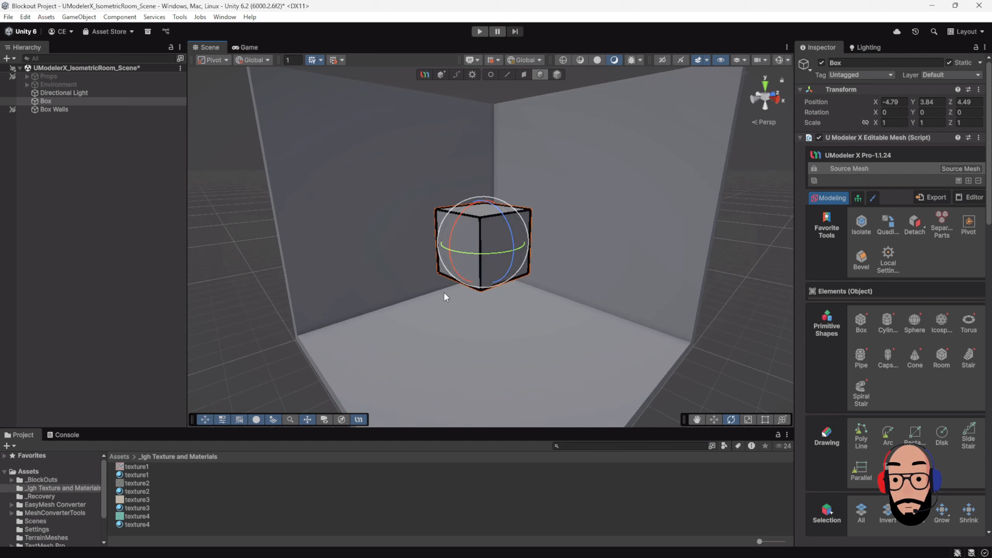
{"action": "left_click_drag", "start_coordinate": [134, 491], "coordinate": [478, 256]}
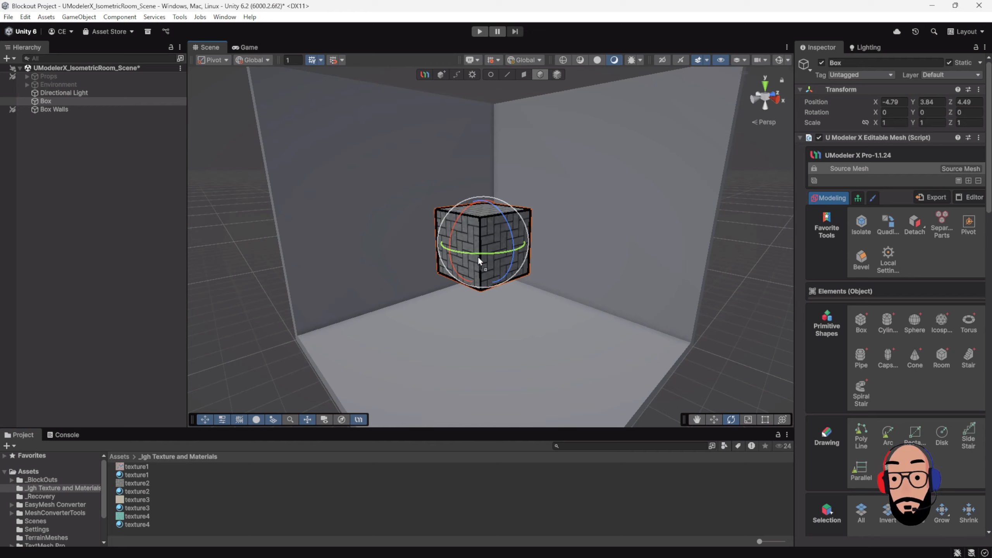
{"action": "key", "text": "w"}
{"action": "left_click", "coordinate": [740, 308]}
{"action": "left_click", "coordinate": [489, 238]}
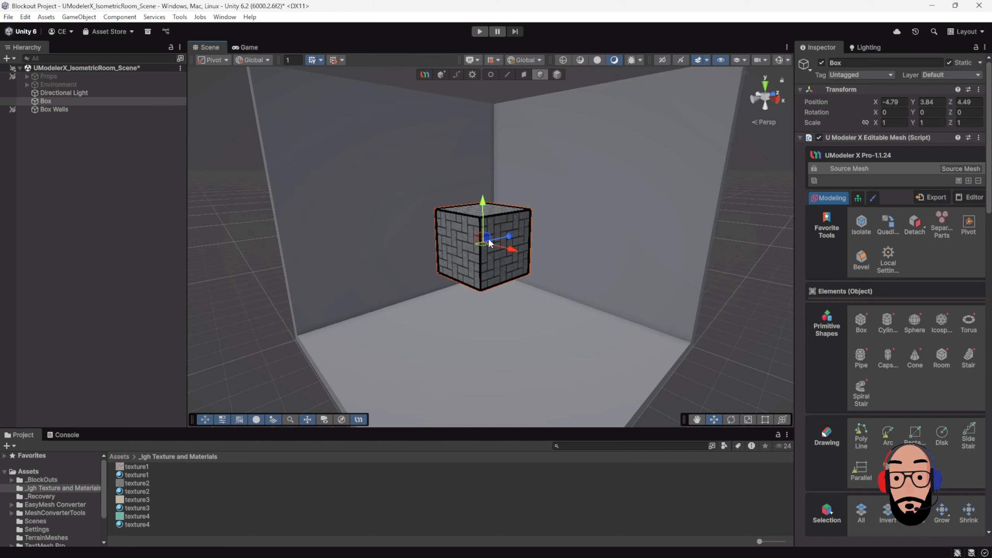
{"action": "scroll", "coordinate": [607, 338], "scroll_direction": "up", "scroll_amount": 3}
{"action": "left_click_drag", "start_coordinate": [562, 261], "coordinate": [504, 172], "text": "alt"}
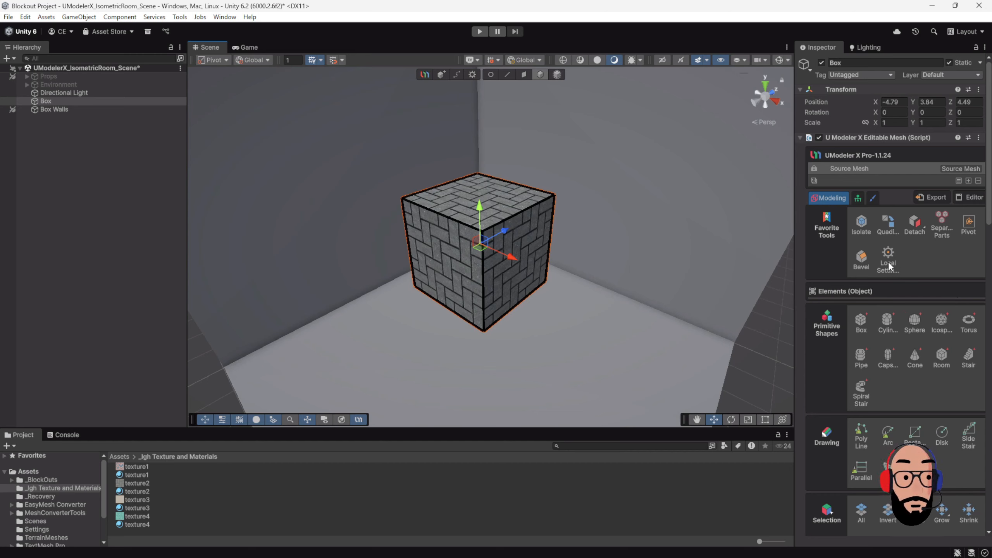
Step: Activate the UV Param tool with its Select options collapsed and reset the box's UV parameters
{"action": "scroll", "coordinate": [880, 256], "scroll_direction": "down", "scroll_amount": 10}
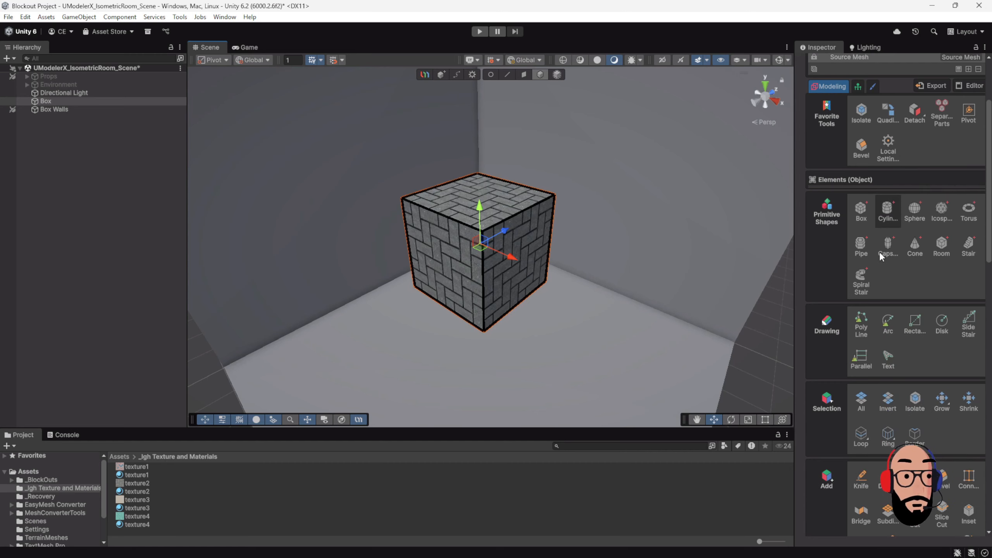
{"action": "scroll", "coordinate": [880, 254], "scroll_direction": "down", "scroll_amount": 6}
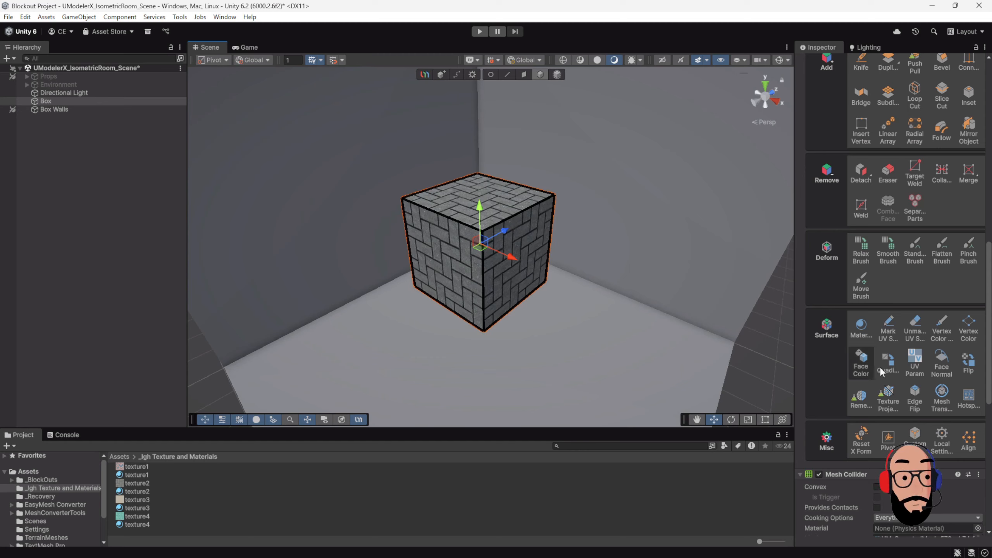
{"action": "left_click", "coordinate": [916, 360]}
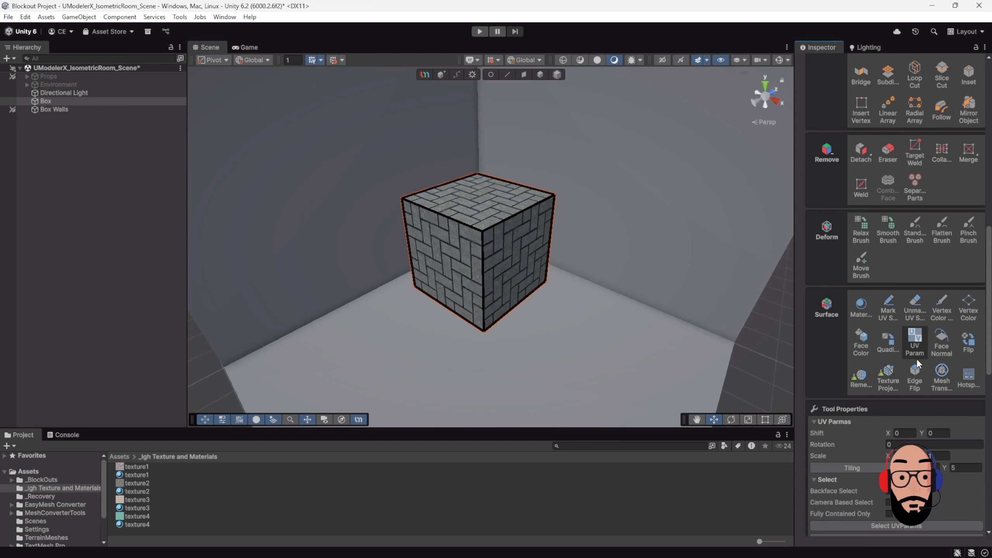
{"action": "scroll", "coordinate": [904, 342], "scroll_direction": "down", "scroll_amount": 2}
{"action": "scroll", "coordinate": [904, 341], "scroll_direction": "down", "scroll_amount": 1}
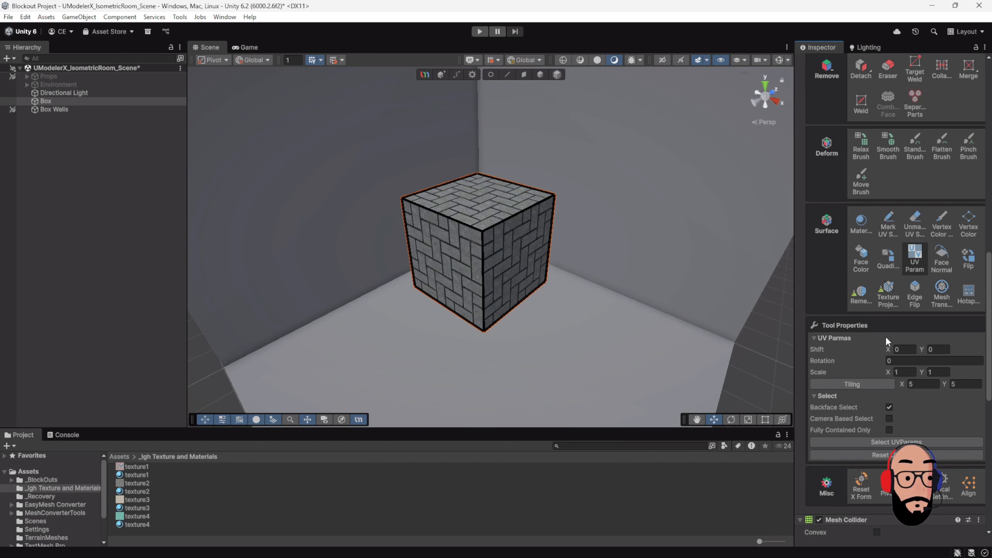
{"action": "scroll", "coordinate": [885, 336], "scroll_direction": "down", "scroll_amount": 1}
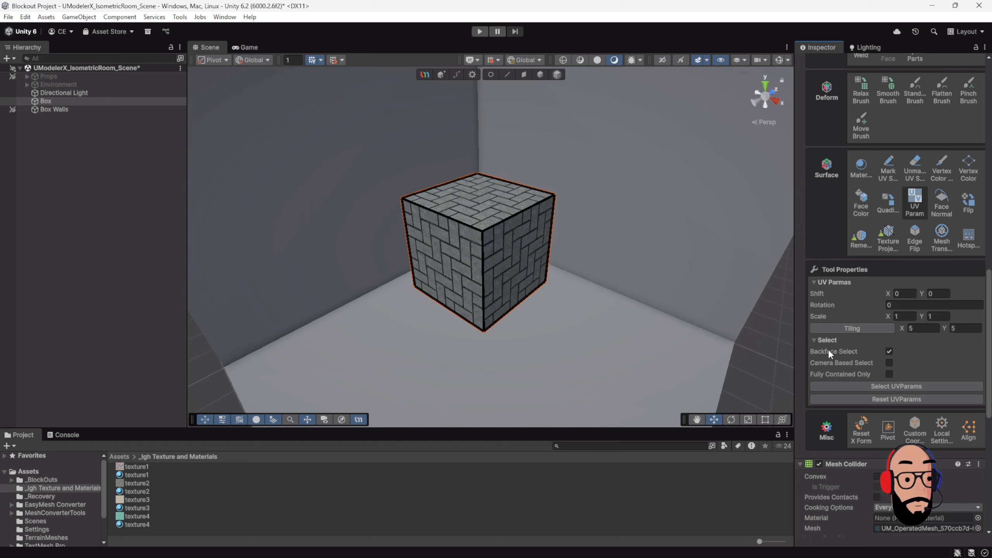
{"action": "left_click", "coordinate": [814, 340]}
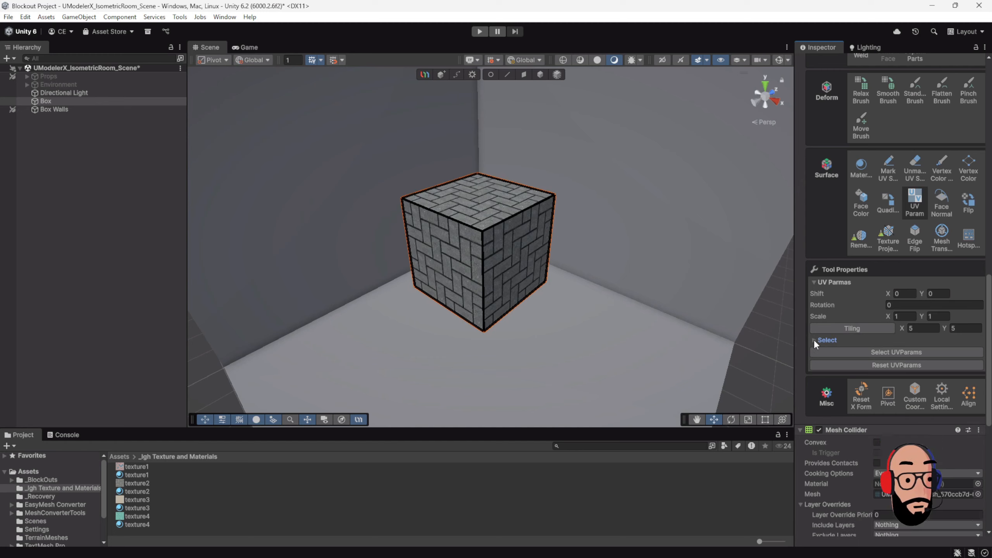
{"action": "left_click", "coordinate": [887, 364]}
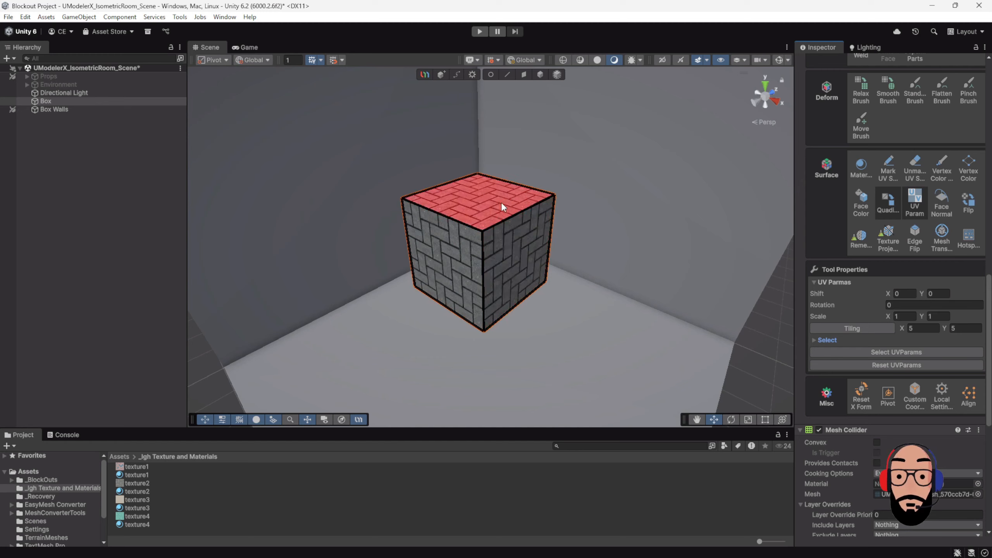
Step: Select the box's right-hand side face and shift its UVs to X 2.47 and Y 1.77
{"action": "left_click_drag", "start_coordinate": [518, 209], "coordinate": [490, 220], "text": "alt"}
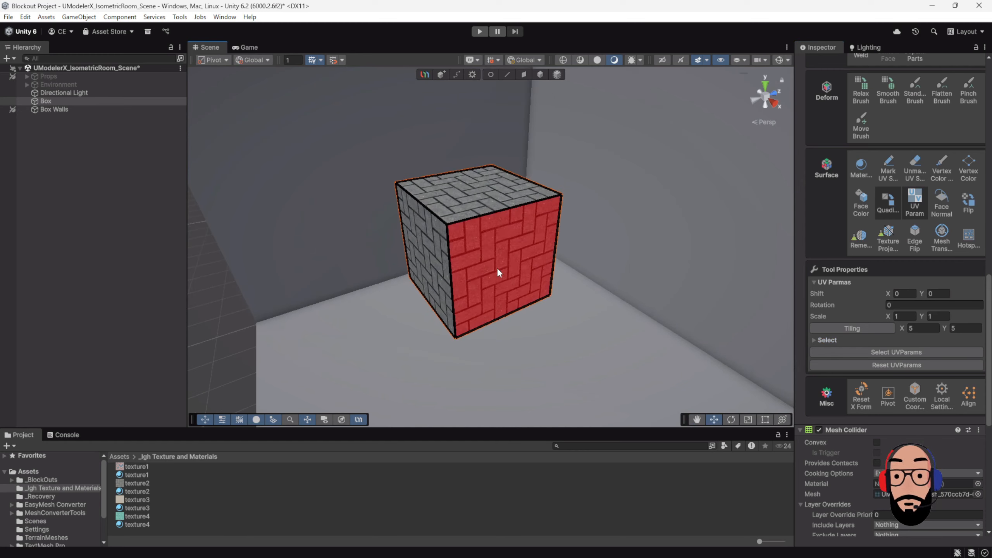
{"action": "mouse_move", "coordinate": [503, 258]}
{"action": "left_mouse_down", "text": "alt"}
{"action": "mouse_move", "coordinate": [527, 215]}
{"action": "mouse_move", "coordinate": [502, 239]}
{"action": "left_mouse_up", "text": "alt"}
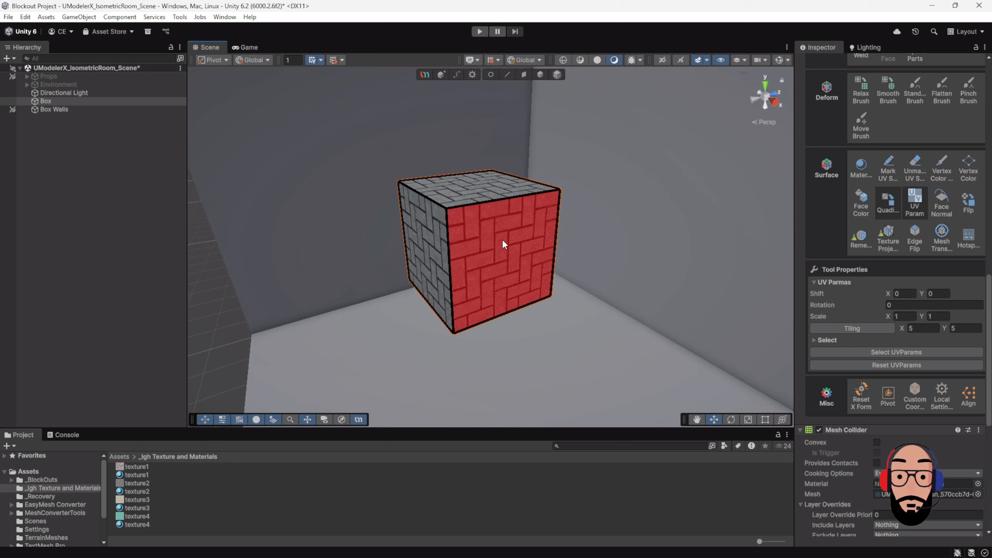
{"action": "left_click", "coordinate": [498, 242]}
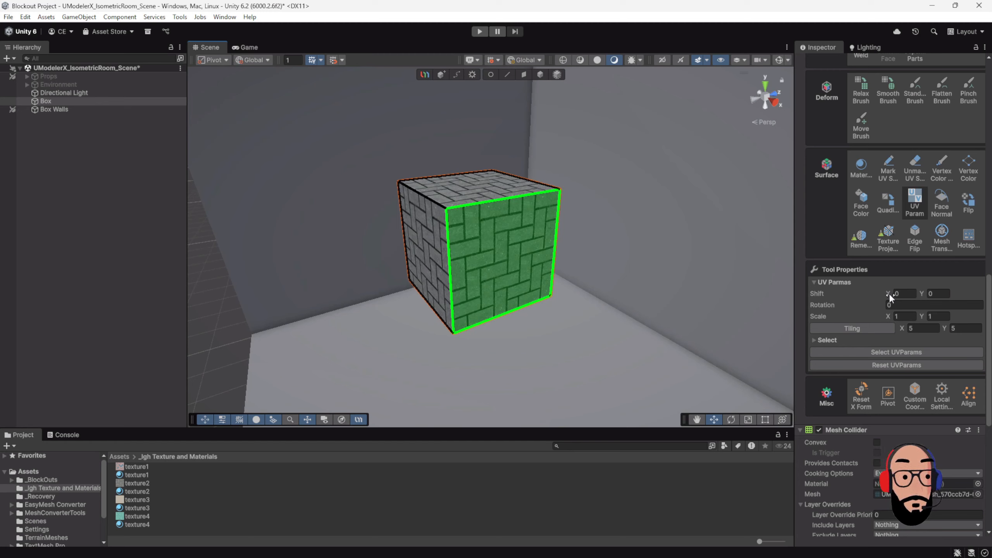
{"action": "left_click_drag", "start_coordinate": [889, 296], "coordinate": [956, 299]}
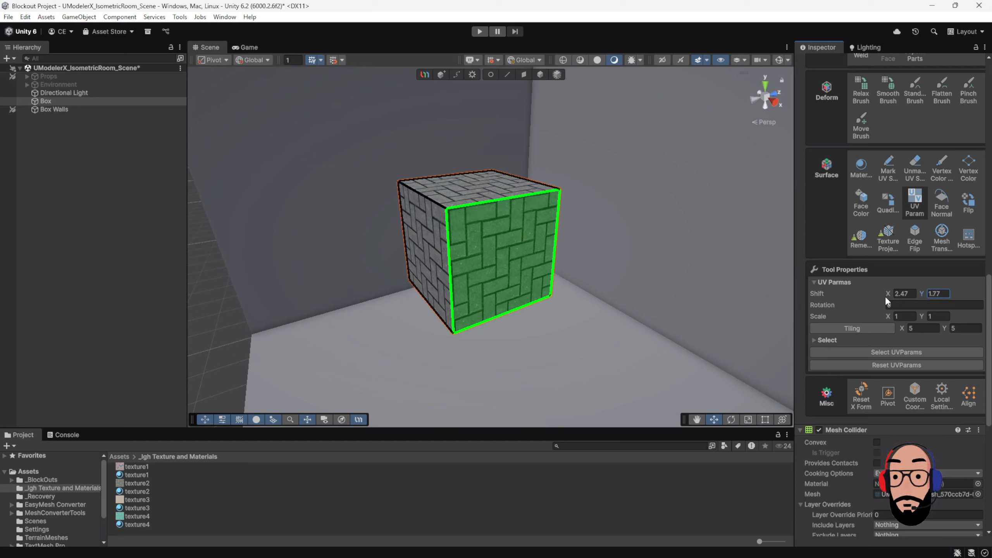
Step: Rotate the selected side face's UVs to about 39.95
{"action": "scroll", "coordinate": [550, 273], "scroll_direction": "down", "scroll_amount": 5}
{"action": "scroll", "coordinate": [620, 278], "scroll_direction": "up", "scroll_amount": 3}
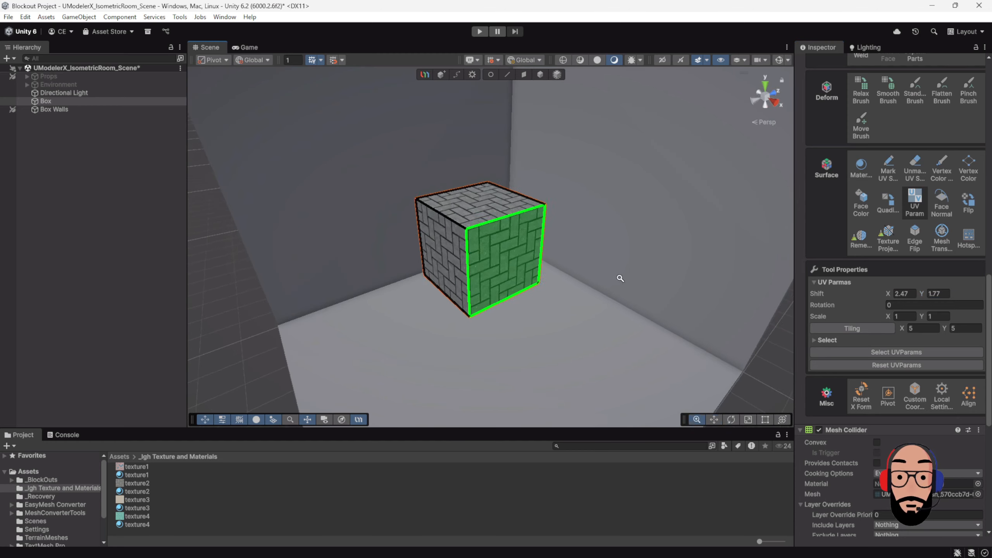
{"action": "right_click_drag", "start_coordinate": [621, 278], "coordinate": [566, 194], "text": "alt"}
{"action": "middle_click_drag", "start_coordinate": [566, 194], "coordinate": [576, 270]}
{"action": "left_click_drag", "start_coordinate": [509, 231], "coordinate": [521, 203], "text": "alt"}
{"action": "right_click_drag", "start_coordinate": [522, 203], "coordinate": [608, 343], "text": "alt"}
{"action": "middle_click_drag", "start_coordinate": [608, 343], "coordinate": [589, 308]}
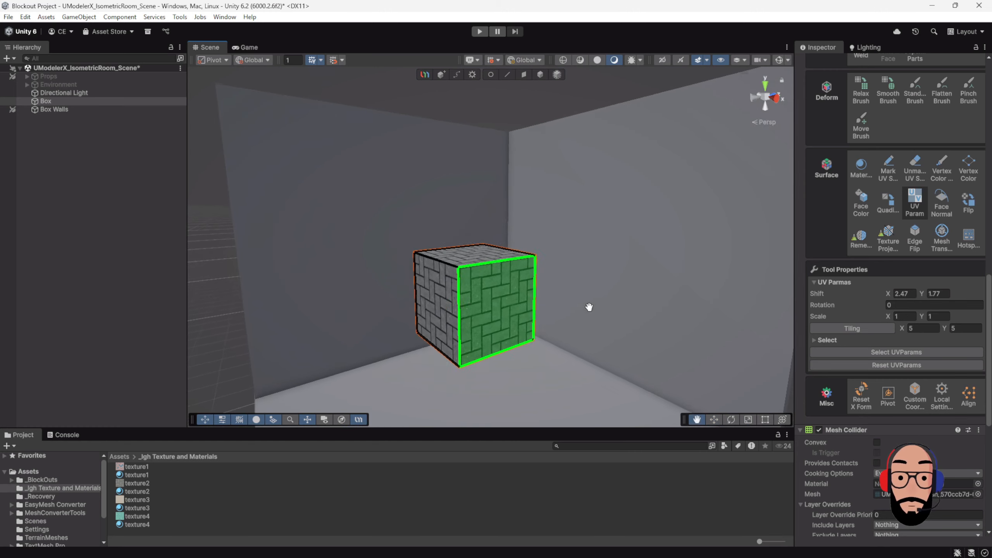
{"action": "right_click_drag", "start_coordinate": [589, 308], "coordinate": [552, 252], "text": "alt"}
{"action": "left_click_drag", "start_coordinate": [552, 252], "coordinate": [517, 225], "text": "alt"}
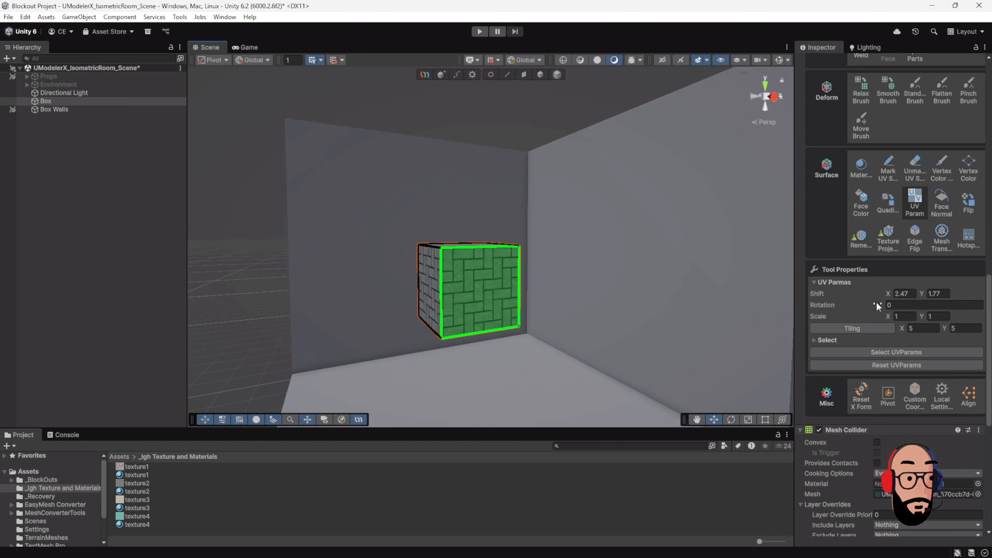
{"action": "left_click_drag", "start_coordinate": [871, 304], "coordinate": [809, 291]}
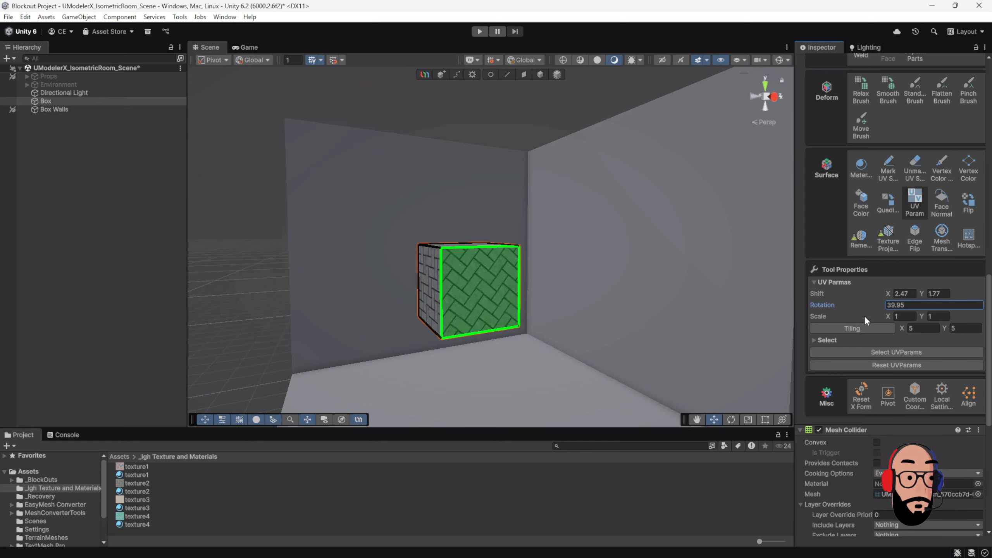
Step: Set the side face's UV scale to 3 on X and Y, and its rotation to about -1.26
{"action": "mouse_move", "coordinate": [887, 315]}
{"action": "left_mouse_down"}
{"action": "mouse_move", "coordinate": [902, 316]}
{"action": "mouse_move", "coordinate": [872, 317]}
{"action": "mouse_move", "coordinate": [888, 317]}
{"action": "left_mouse_up"}
{"action": "left_click", "coordinate": [910, 316]}
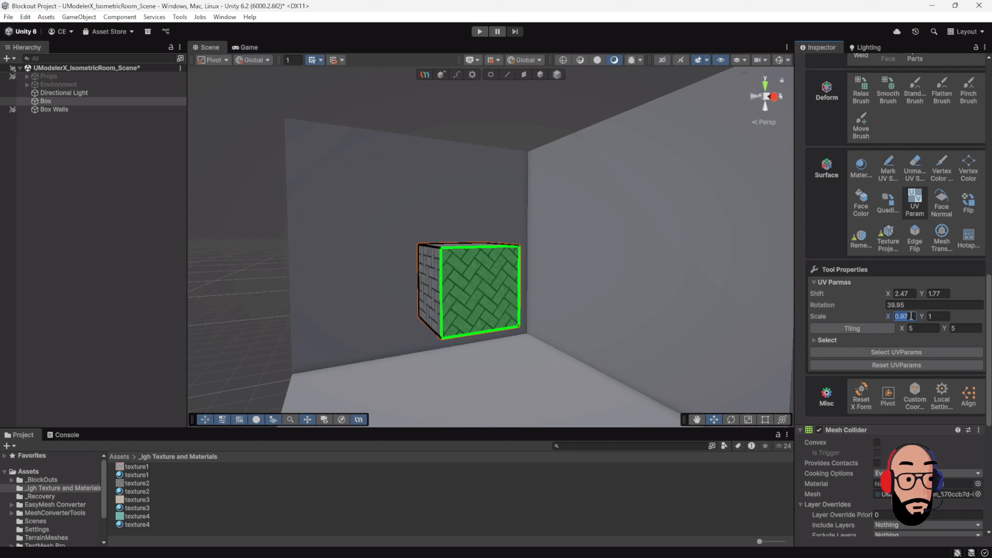
{"action": "type", "text": "3"}
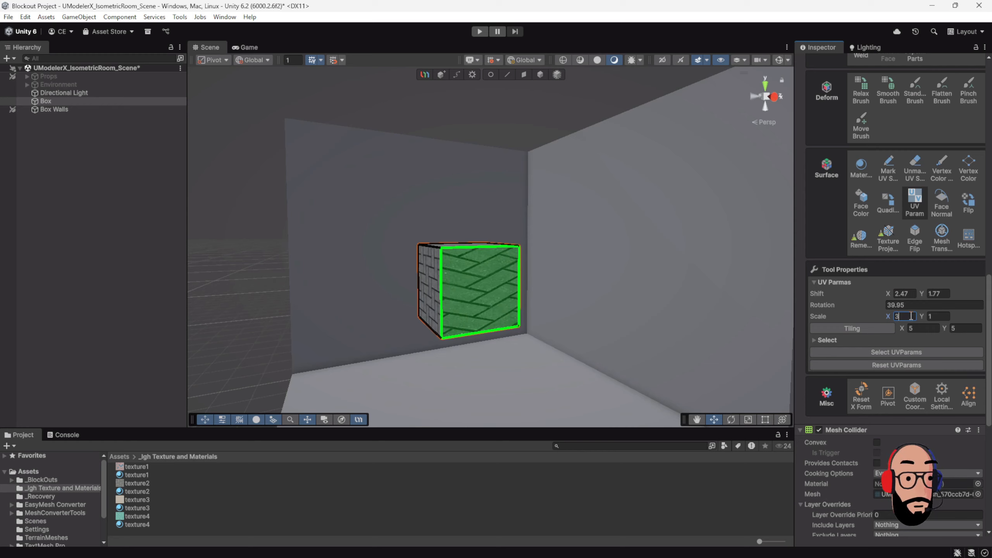
{"action": "key", "text": "Tab"}
{"action": "type", "text": "3"}
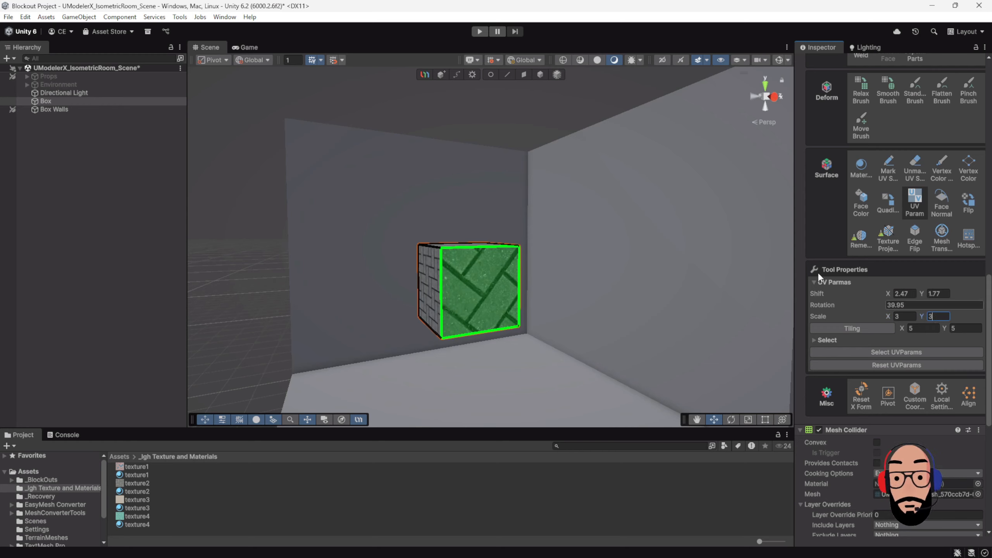
{"action": "left_click", "coordinate": [878, 304]}
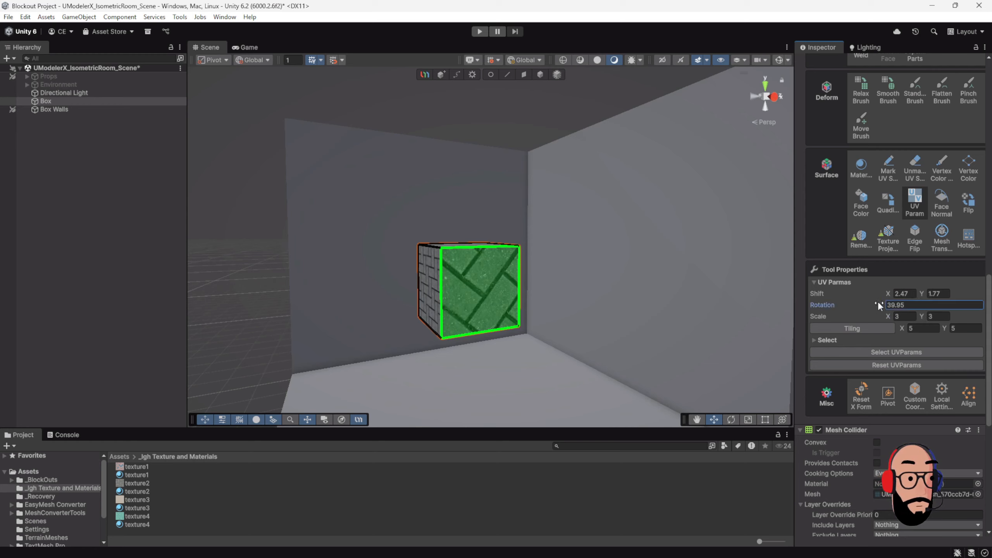
{"action": "left_click_drag", "start_coordinate": [878, 304], "coordinate": [401, 355]}
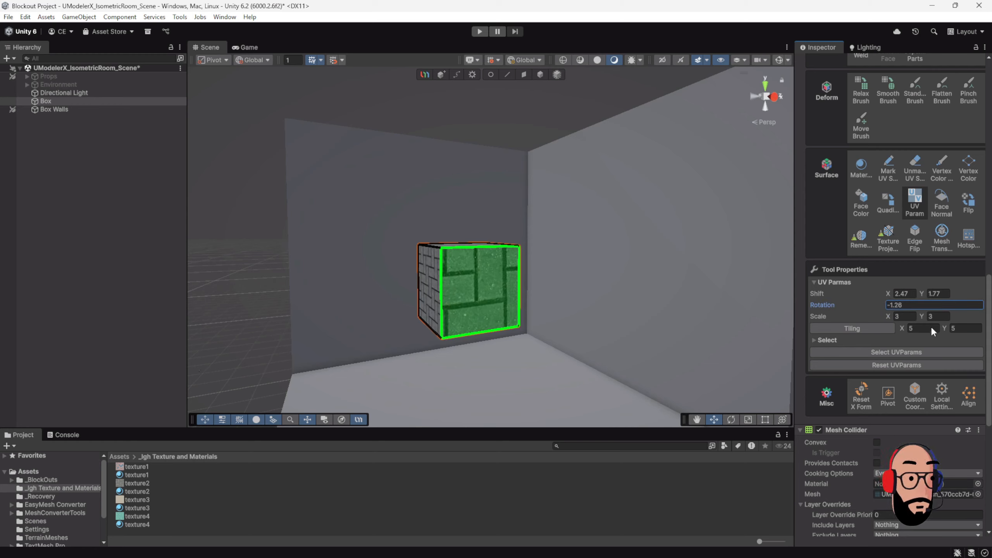
Step: Apply 5 × 5 tiling to the selected side face and replace it with 3 × 3 tiling
{"action": "left_click", "coordinate": [878, 331]}
{"action": "scroll", "coordinate": [505, 245], "scroll_direction": "up", "scroll_amount": 3}
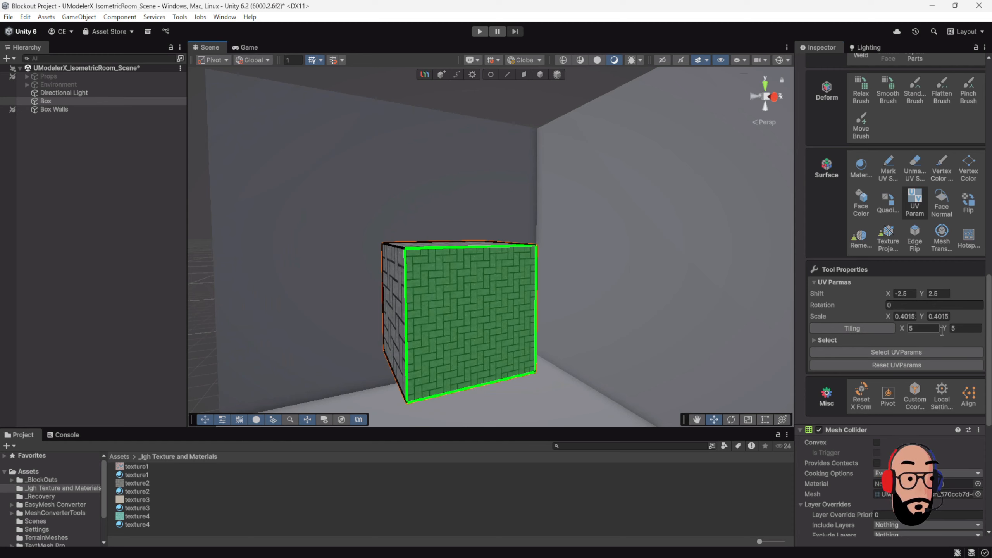
{"action": "left_click", "coordinate": [922, 330]}
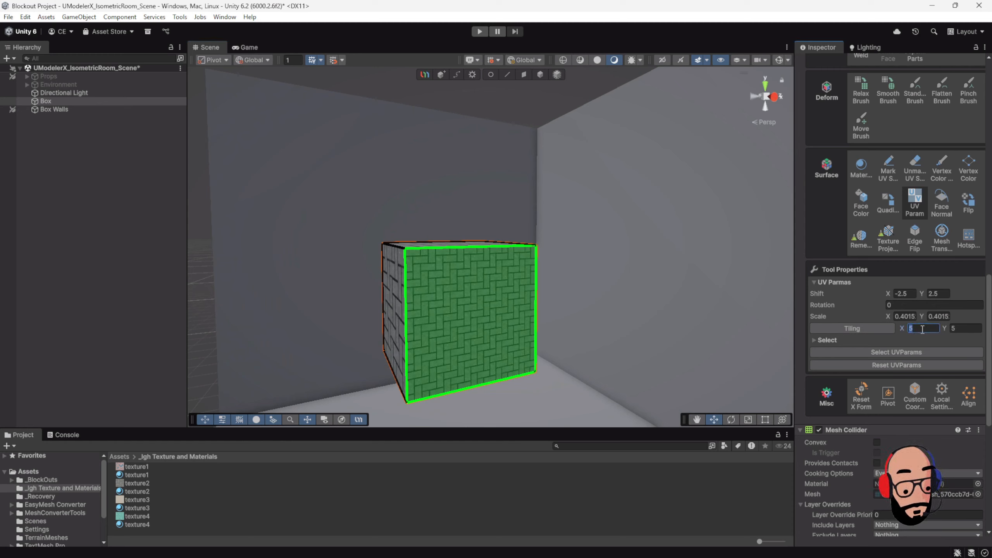
{"action": "type", "text": "3"}
{"action": "left_click", "coordinate": [964, 328]}
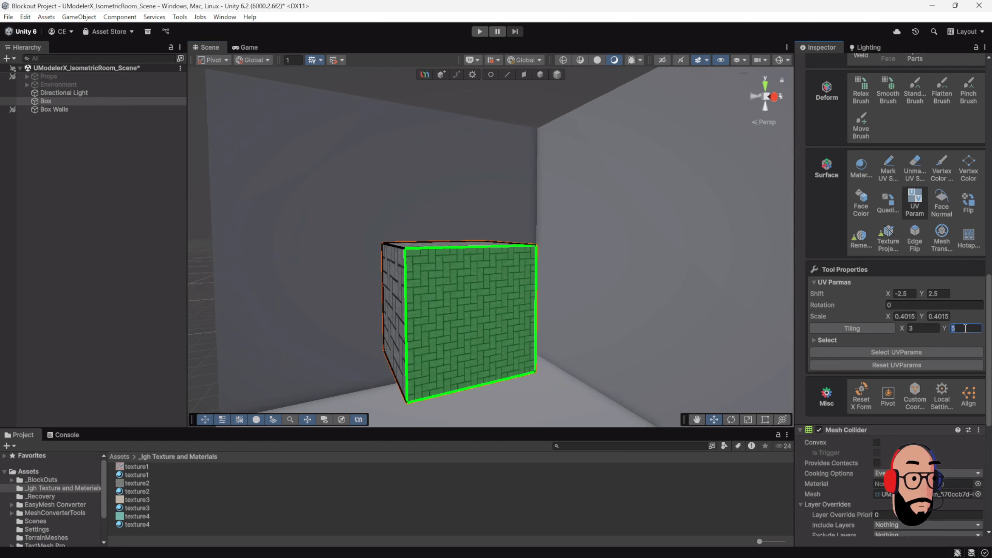
{"action": "type", "text": "3"}
{"action": "left_click", "coordinate": [854, 328]}
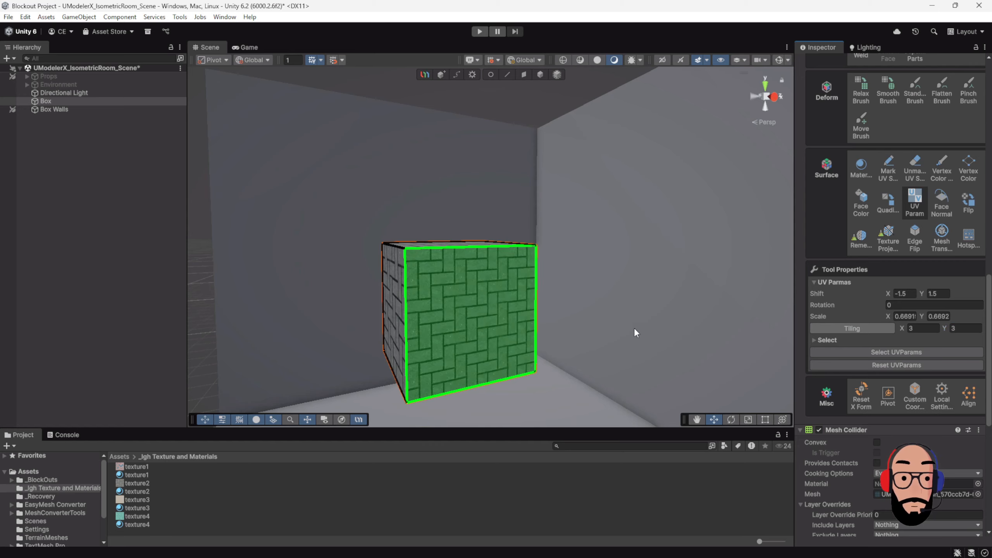
Step: Select the box's top face and apply a tiling of 7 × 7 to its texture
{"action": "left_click_drag", "start_coordinate": [634, 327], "coordinate": [498, 322], "text": "alt"}
{"action": "scroll", "coordinate": [500, 319], "scroll_direction": "down", "scroll_amount": 4}
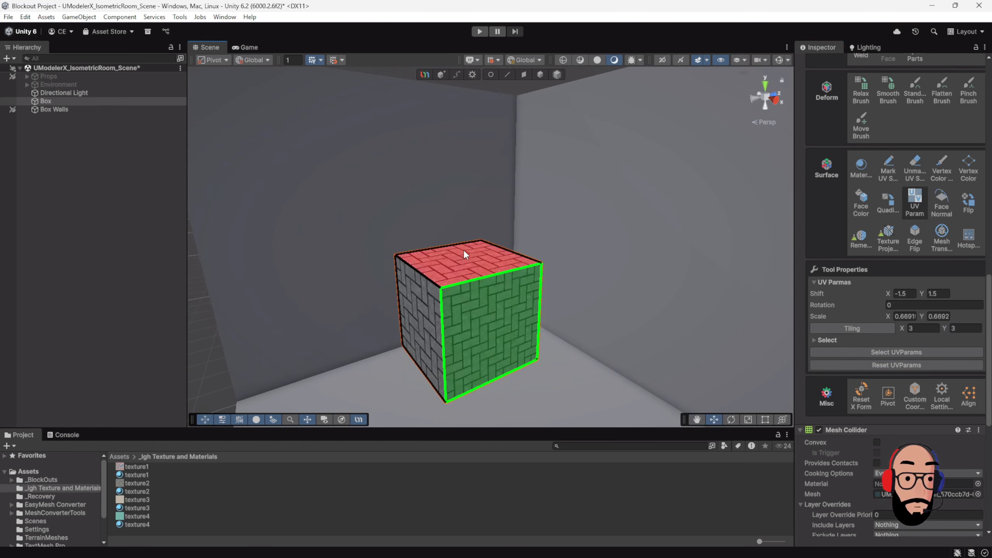
{"action": "left_click", "coordinate": [458, 261]}
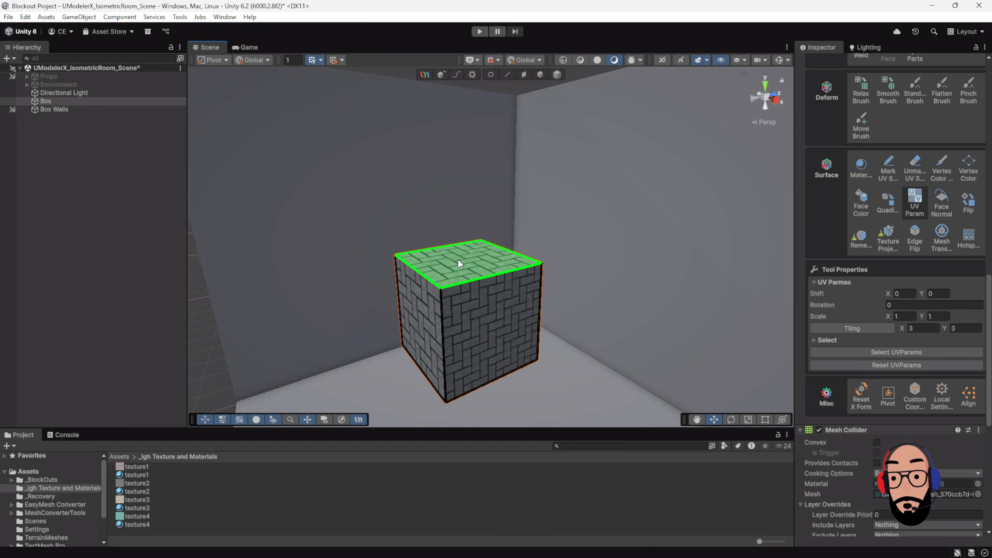
{"action": "left_click_drag", "start_coordinate": [433, 223], "coordinate": [668, 337], "text": "alt"}
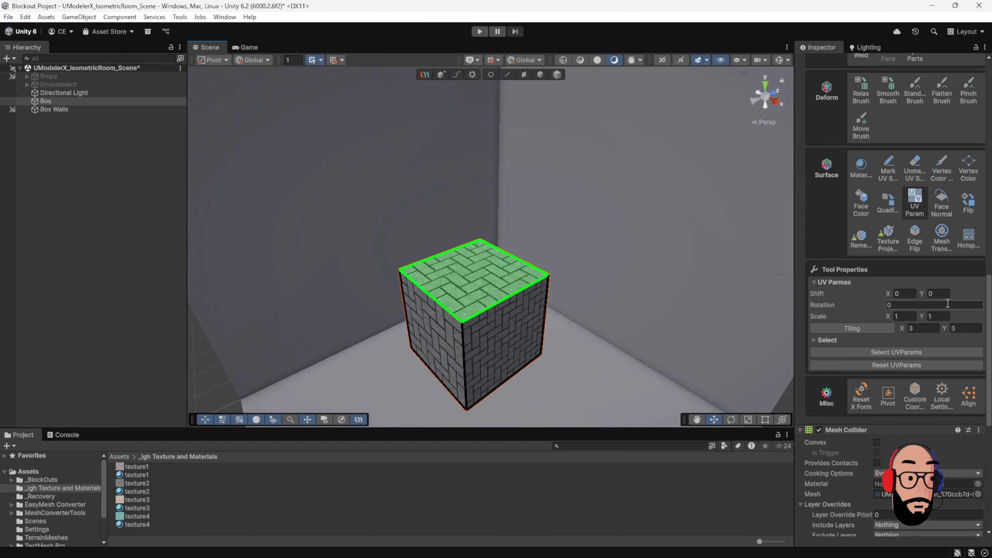
{"action": "left_click", "coordinate": [921, 329]}
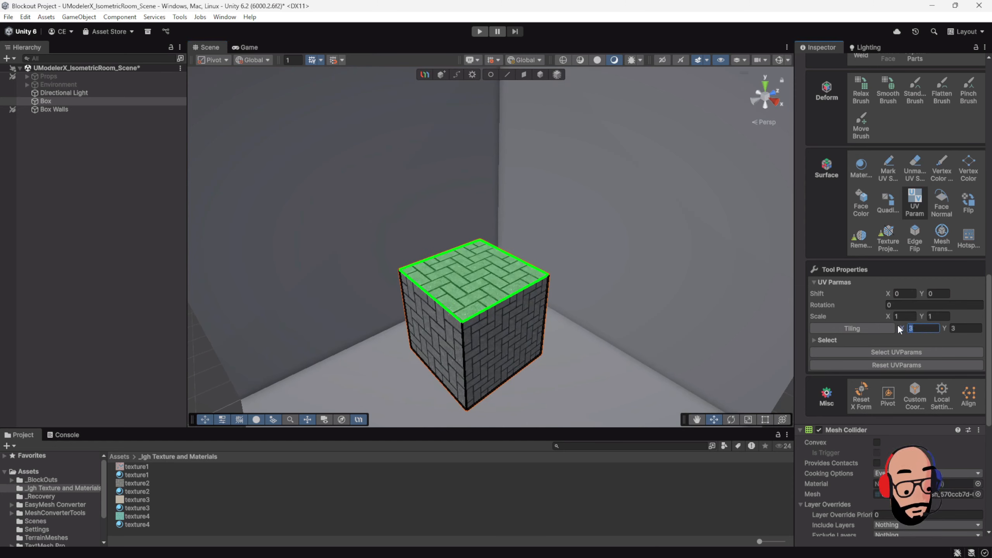
{"action": "key", "text": "Return"}
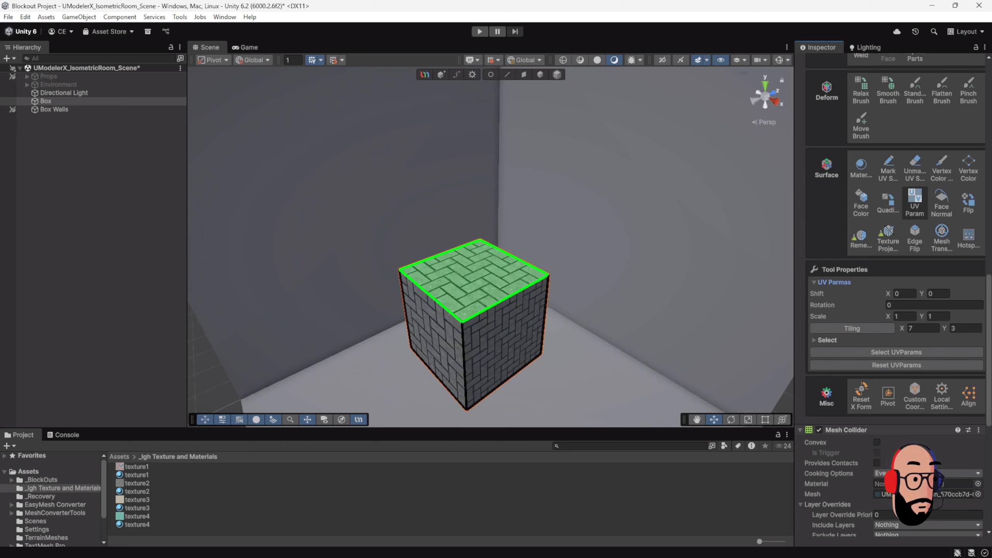
{"action": "left_click", "coordinate": [958, 328]}
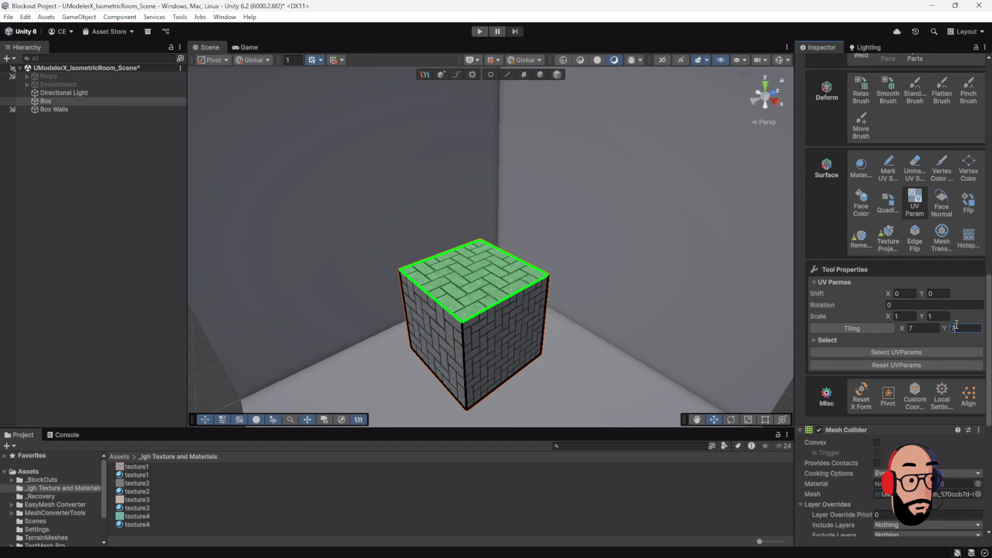
{"action": "left_click", "coordinate": [867, 328]}
{"action": "left_click_drag", "start_coordinate": [641, 308], "coordinate": [511, 281], "text": "alt"}
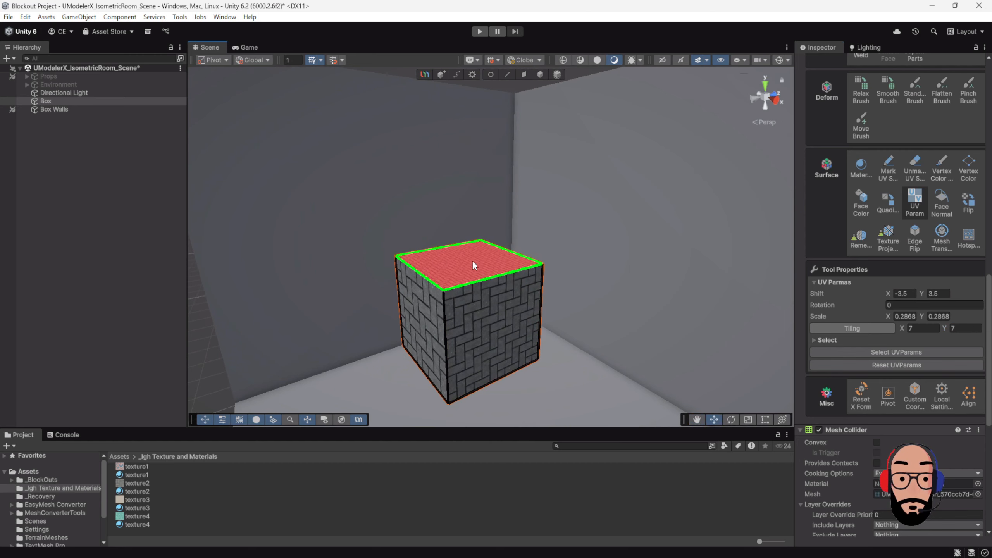
Step: Select the box's right side face and apply a tiling of 12 × 12 to its texture
{"action": "left_click_drag", "start_coordinate": [497, 314], "coordinate": [434, 292], "text": "alt"}
{"action": "left_click", "coordinate": [500, 296]}
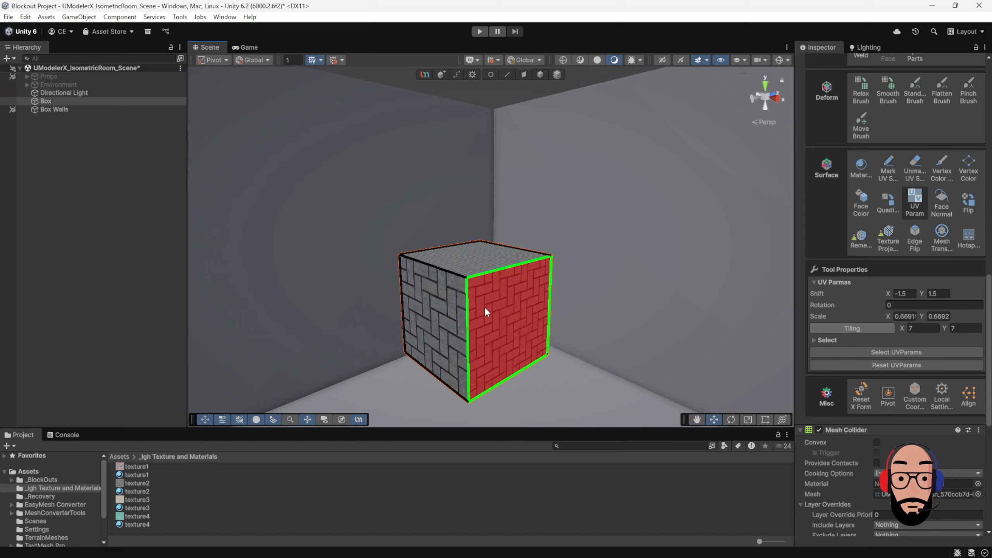
{"action": "right_click_drag", "start_coordinate": [501, 327], "coordinate": [537, 345], "text": "alt"}
{"action": "left_click", "coordinate": [935, 329]}
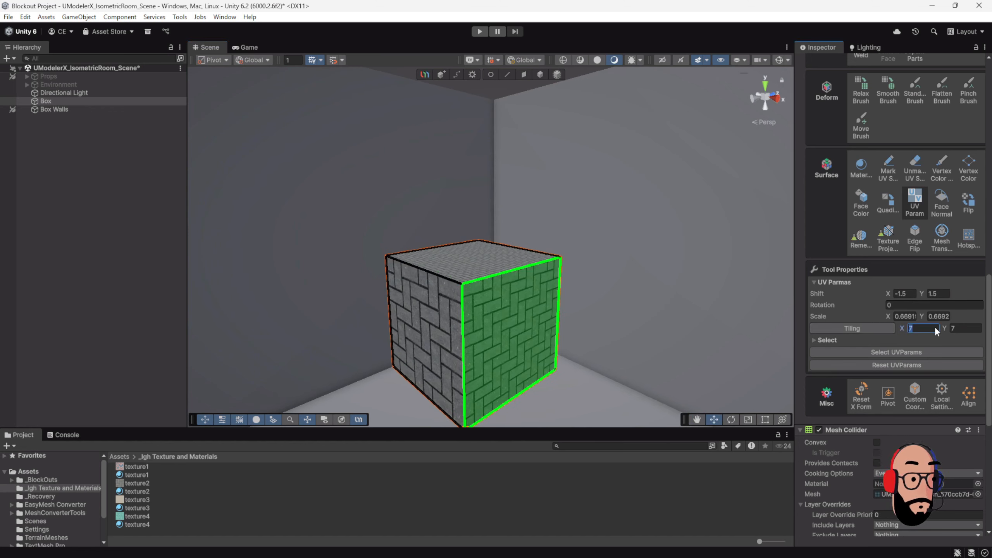
{"action": "type", "text": "12"}
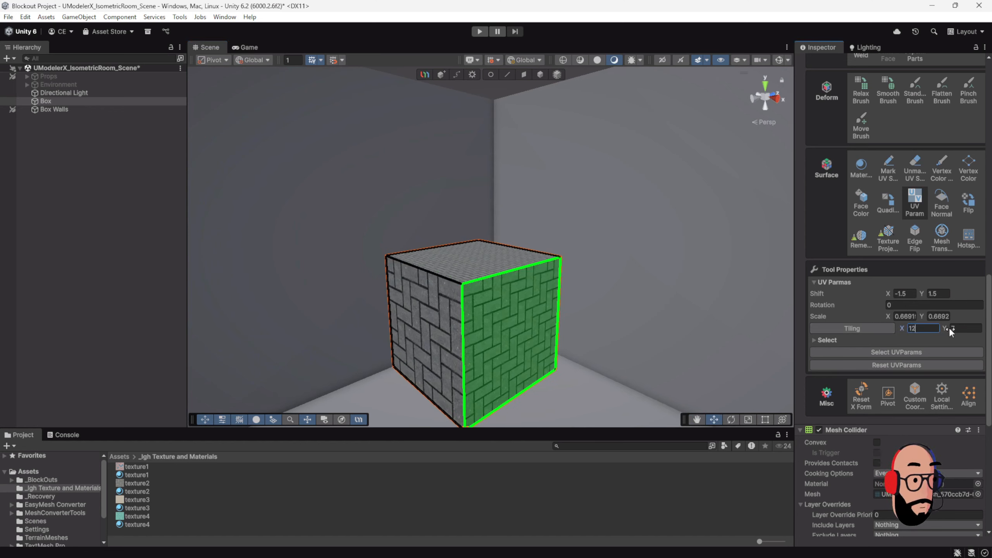
{"action": "left_click", "coordinate": [962, 328]}
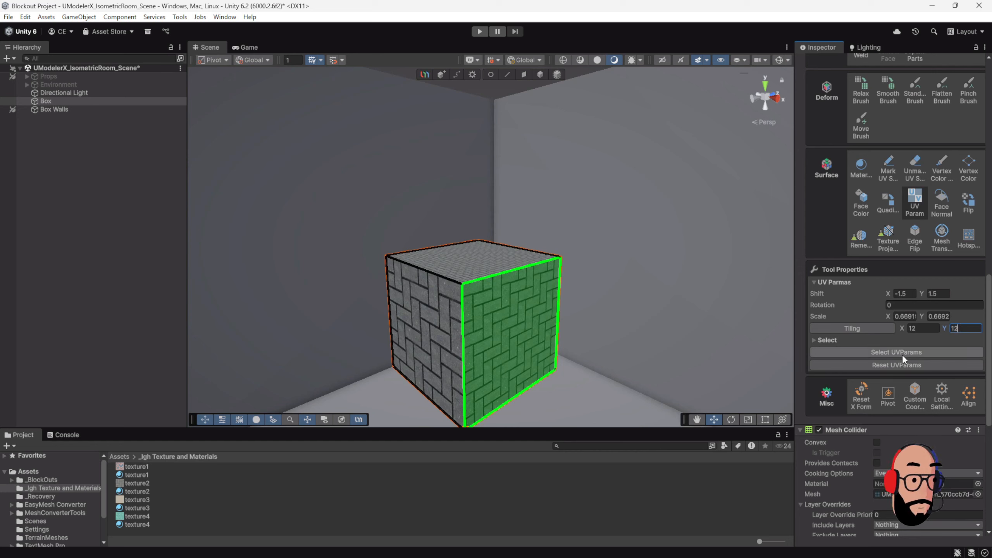
{"action": "left_click", "coordinate": [881, 327]}
{"action": "mouse_move", "coordinate": [552, 257]}
{"action": "left_mouse_down", "text": "alt"}
{"action": "mouse_move", "coordinate": [556, 284]}
{"action": "mouse_move", "coordinate": [543, 248]}
{"action": "left_mouse_up", "text": "alt"}
{"action": "scroll", "coordinate": [539, 263], "scroll_direction": "up", "scroll_amount": 4}
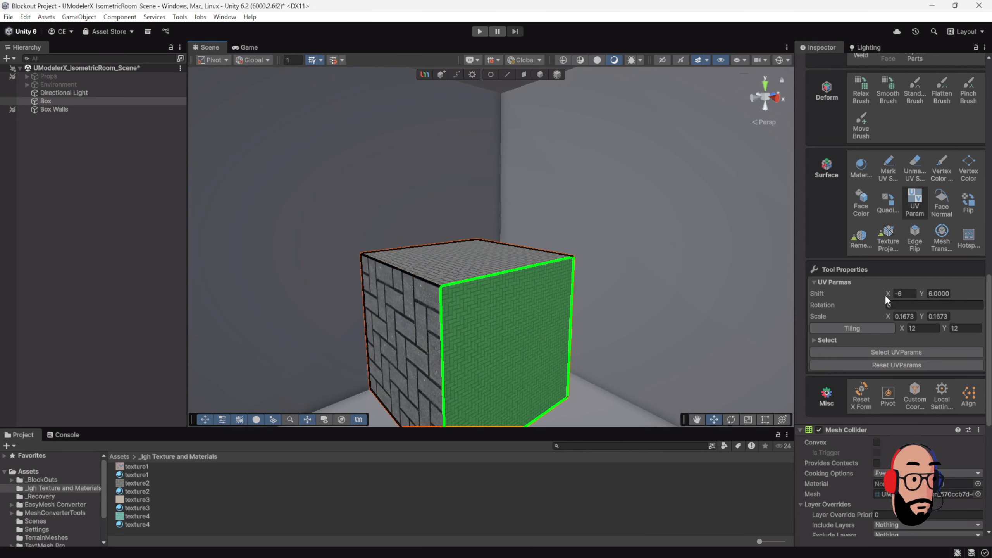
Step: Rotate the right side face's UVs to about 41.3
{"action": "left_click_drag", "start_coordinate": [870, 304], "coordinate": [8, 317]}
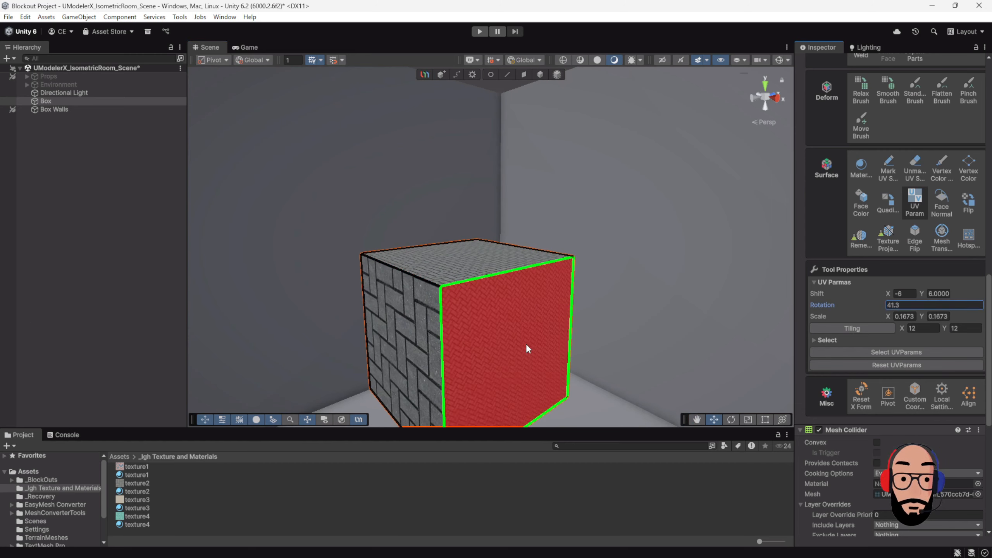
{"action": "scroll", "coordinate": [526, 346], "scroll_direction": "down", "scroll_amount": 4}
{"action": "left_click_drag", "start_coordinate": [496, 288], "coordinate": [493, 307], "text": "alt"}
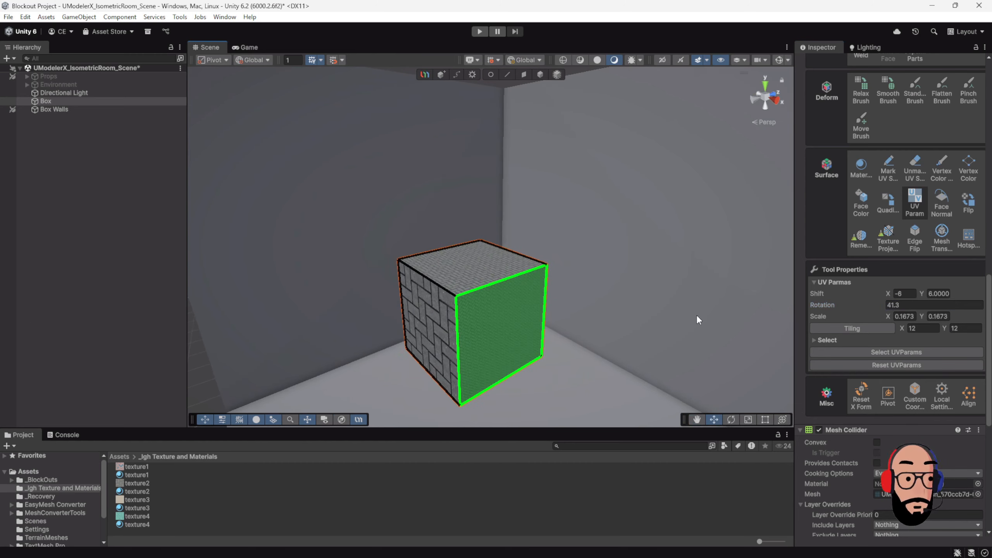
Step: Select the box's top and side faces one by one to examine each face's UV parameters
{"action": "left_click", "coordinate": [462, 287]}
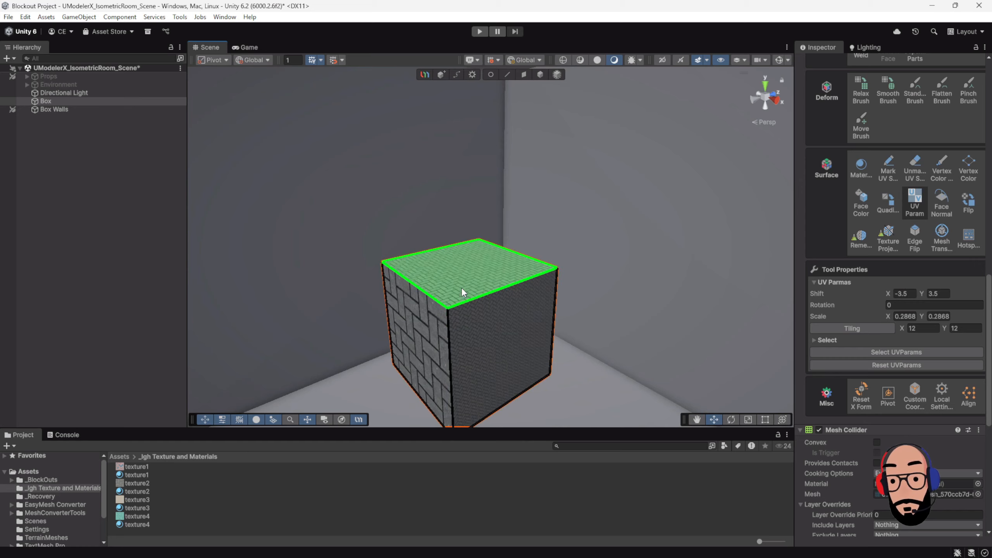
{"action": "left_click", "coordinate": [473, 323]}
{"action": "scroll", "coordinate": [415, 322], "scroll_direction": "up", "scroll_amount": 2}
{"action": "left_click", "coordinate": [417, 326]}
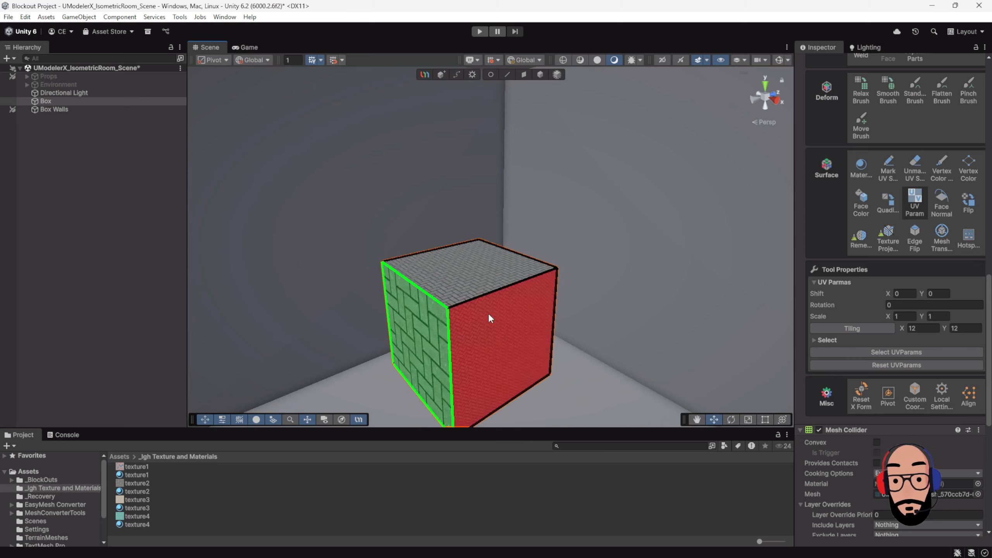
{"action": "left_click_drag", "start_coordinate": [487, 317], "coordinate": [514, 316], "text": "alt"}
{"action": "scroll", "coordinate": [499, 297], "scroll_direction": "down", "scroll_amount": 3}
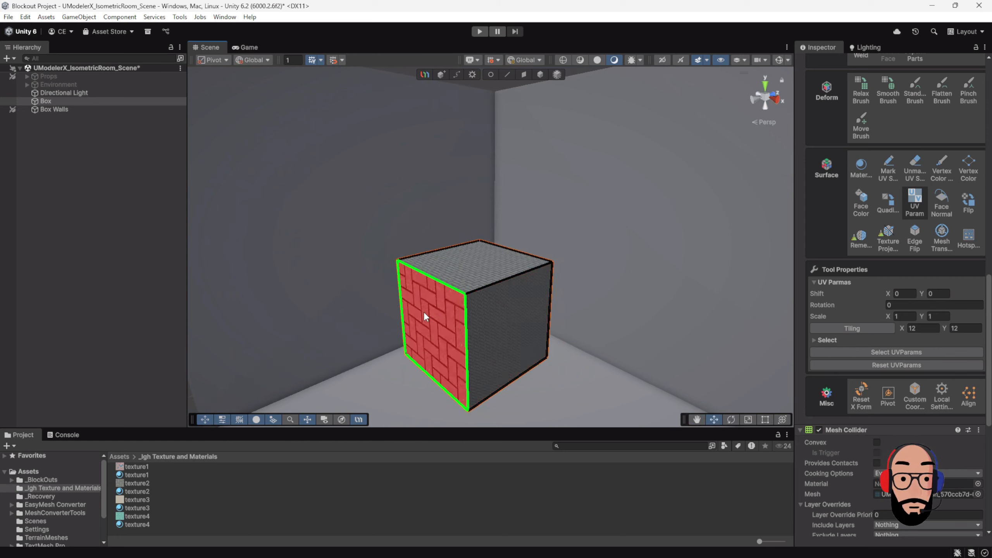
{"action": "right_click_drag", "start_coordinate": [518, 326], "coordinate": [490, 302], "text": "alt"}
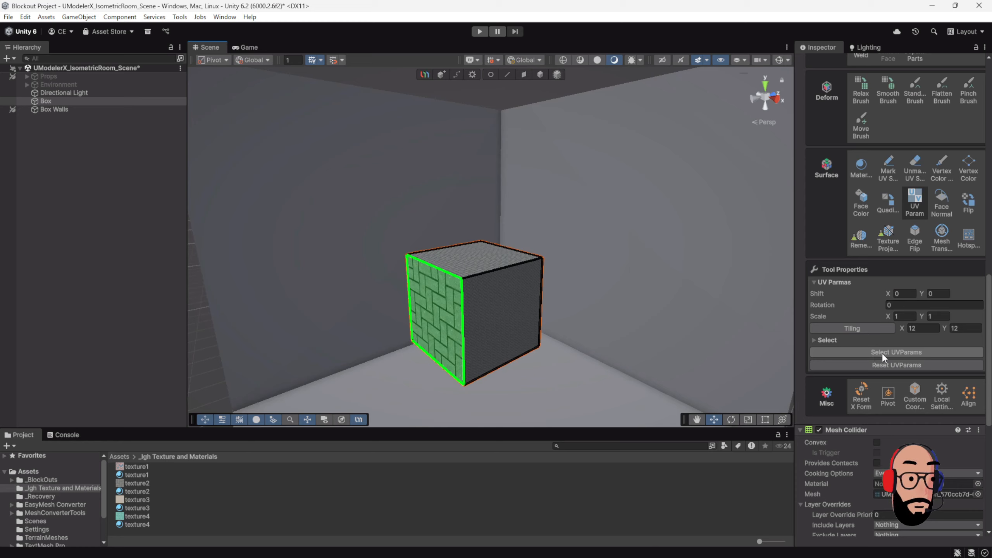
Step: Select the box's top and right side faces together and apply 4 × 4 tiling to both
{"action": "left_click", "coordinate": [893, 353]}
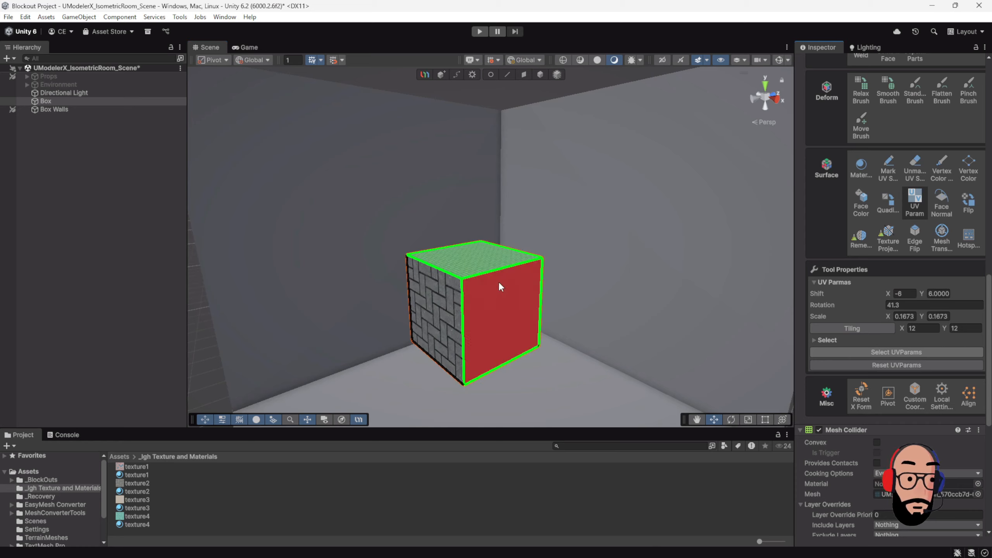
{"action": "left_click_drag", "start_coordinate": [498, 282], "coordinate": [601, 282], "text": "alt"}
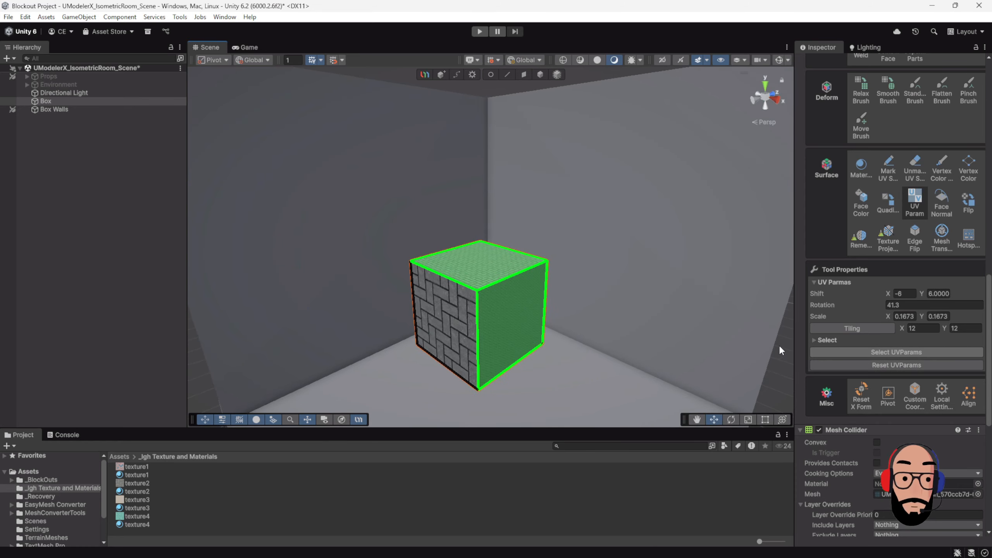
{"action": "left_click", "coordinate": [922, 329]}
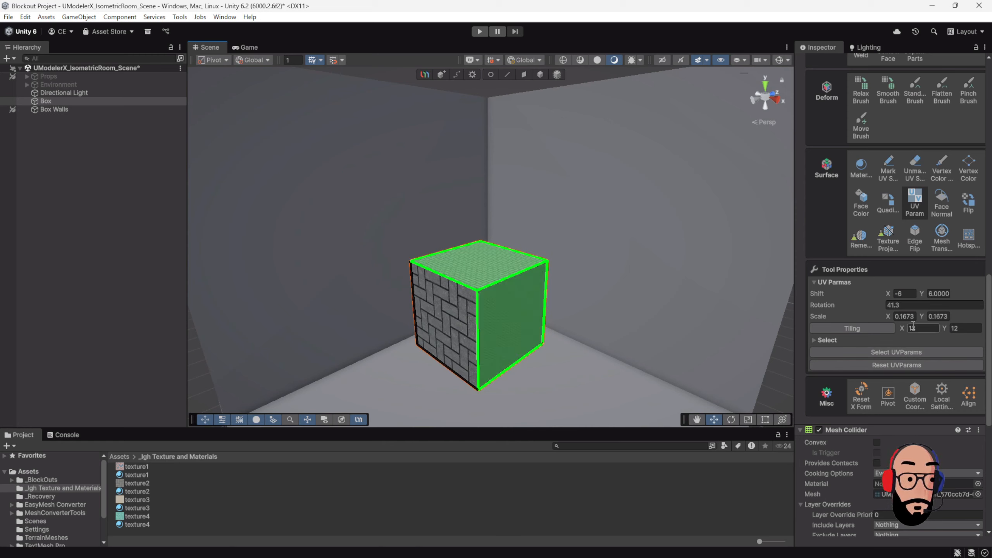
{"action": "type", "text": "4"}
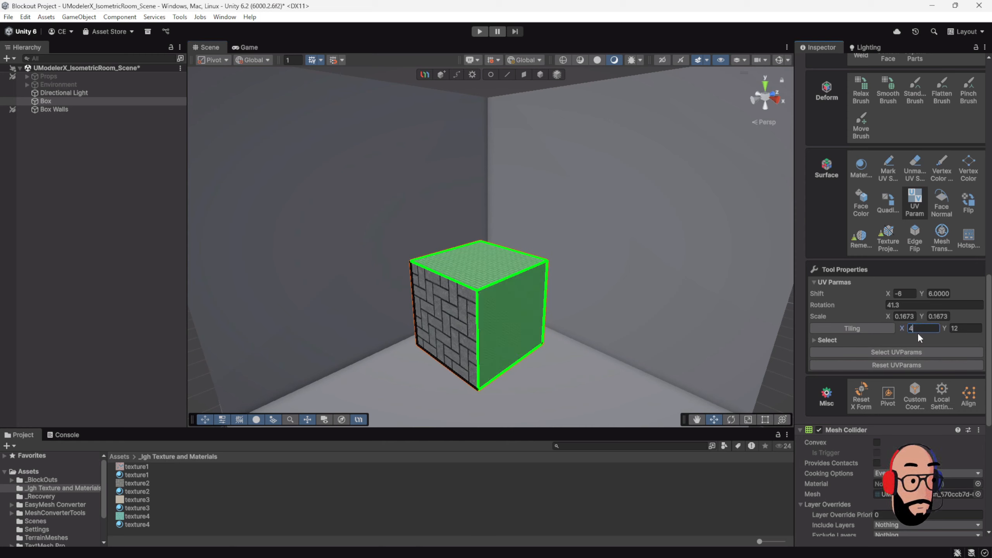
{"action": "left_click", "coordinate": [959, 328]}
{"action": "type", "text": "4"}
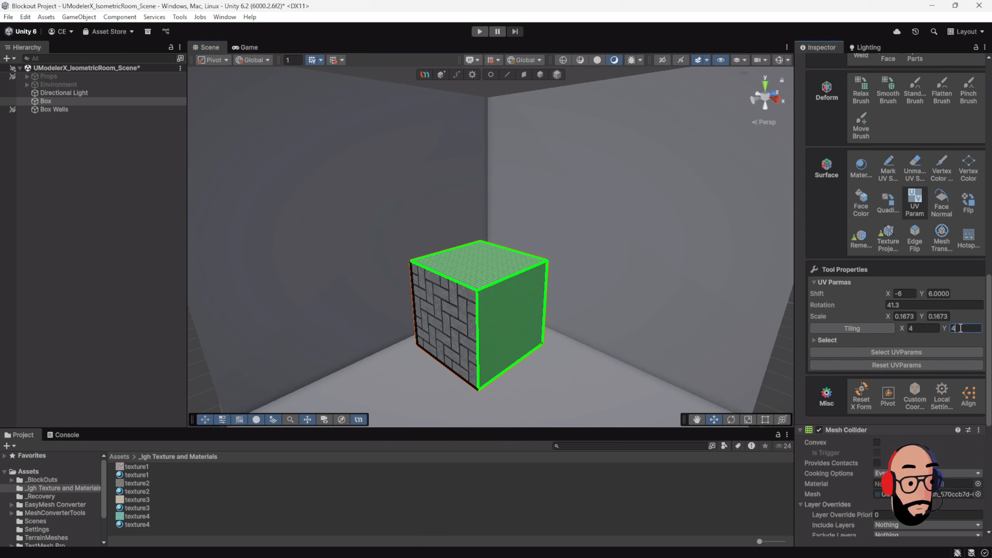
{"action": "left_click", "coordinate": [867, 327]}
{"action": "right_click_drag", "start_coordinate": [508, 296], "coordinate": [508, 264], "text": "alt"}
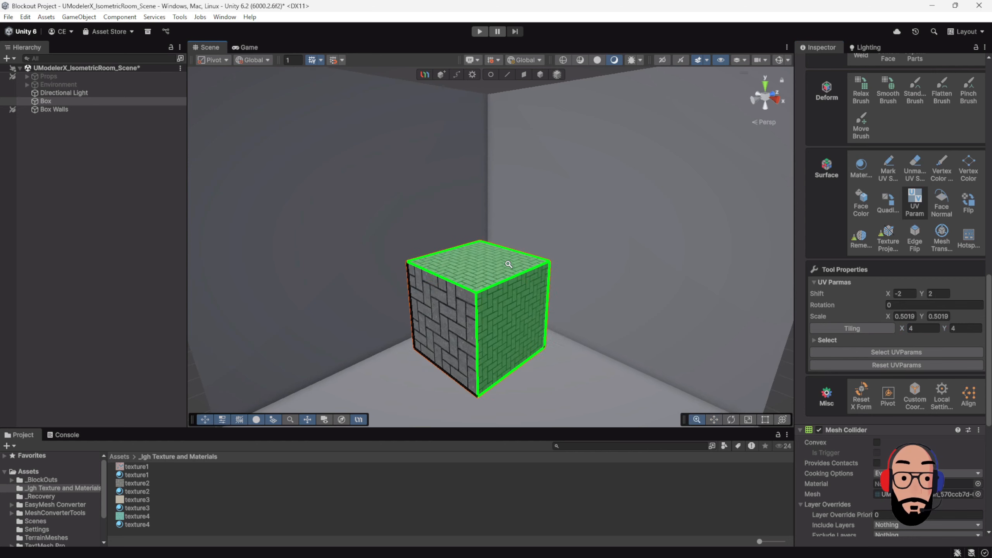
{"action": "left_click_drag", "start_coordinate": [508, 264], "coordinate": [524, 310], "text": "alt"}
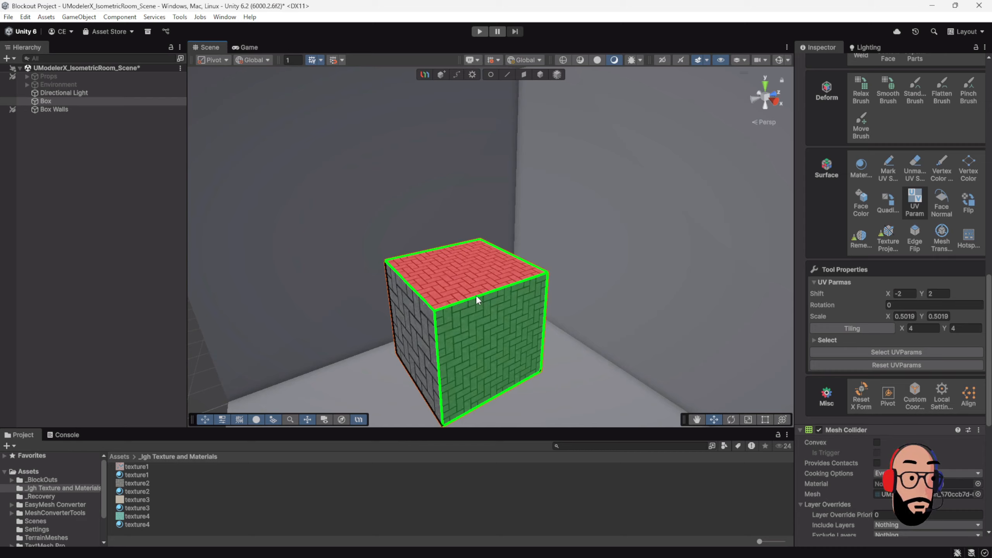
Step: Reset the UV parameters of the selected top and right side faces
{"action": "left_click", "coordinate": [918, 365]}
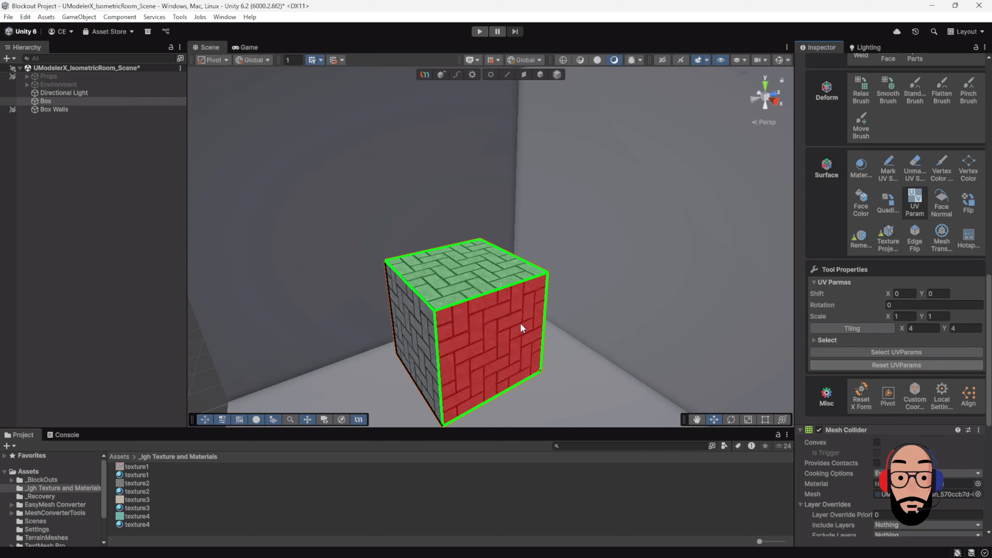
{"action": "left_click_drag", "start_coordinate": [517, 328], "coordinate": [525, 269], "text": "alt"}
{"action": "right_click_drag", "start_coordinate": [594, 281], "coordinate": [562, 284], "text": "alt"}
{"action": "left_click_drag", "start_coordinate": [563, 284], "coordinate": [502, 285], "text": "alt"}
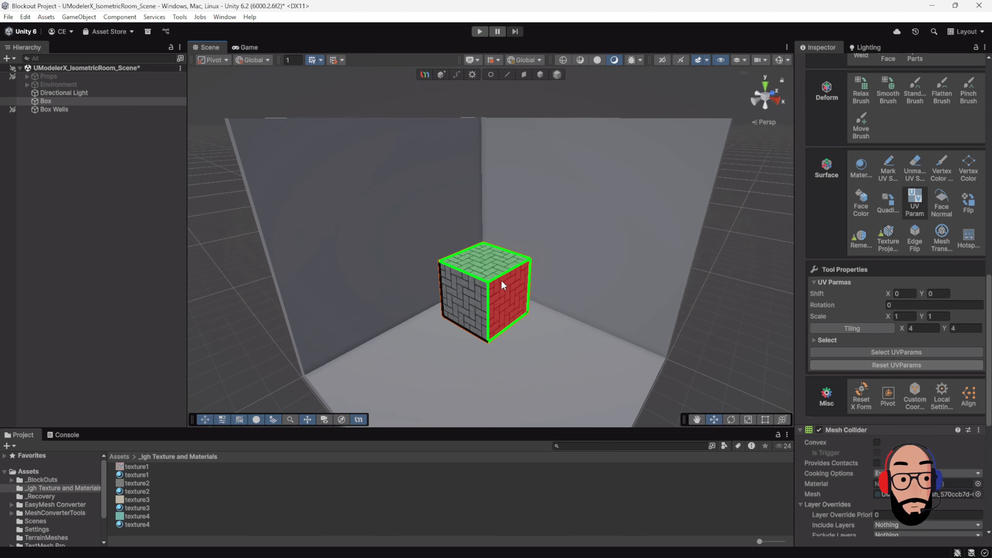
{"action": "scroll", "coordinate": [503, 285], "scroll_direction": "up", "scroll_amount": 3}
{"action": "scroll", "coordinate": [541, 346], "scroll_direction": "down", "scroll_amount": 4}
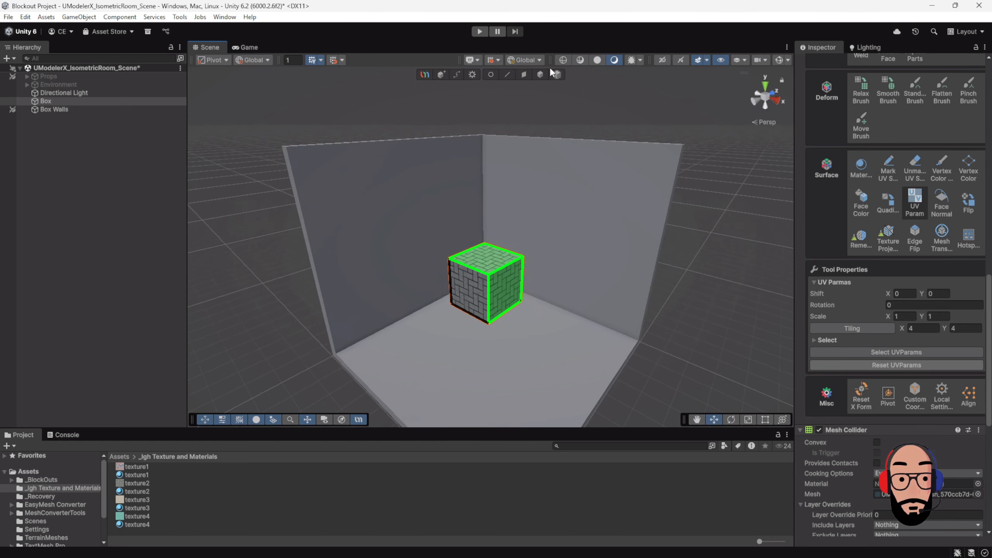
Step: Leave the UV Param tool and select all of the box's faces in face mode
{"action": "left_click", "coordinate": [540, 76]}
{"action": "scroll", "coordinate": [560, 256], "scroll_direction": "up", "scroll_amount": 1}
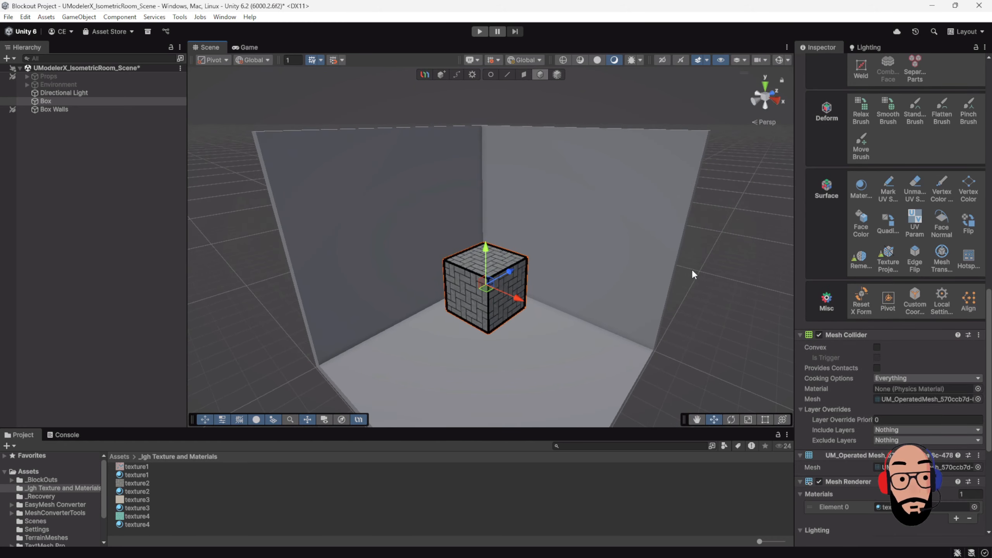
{"action": "scroll", "coordinate": [885, 339], "scroll_direction": "up", "scroll_amount": 8}
{"action": "scroll", "coordinate": [884, 337], "scroll_direction": "up", "scroll_amount": 3}
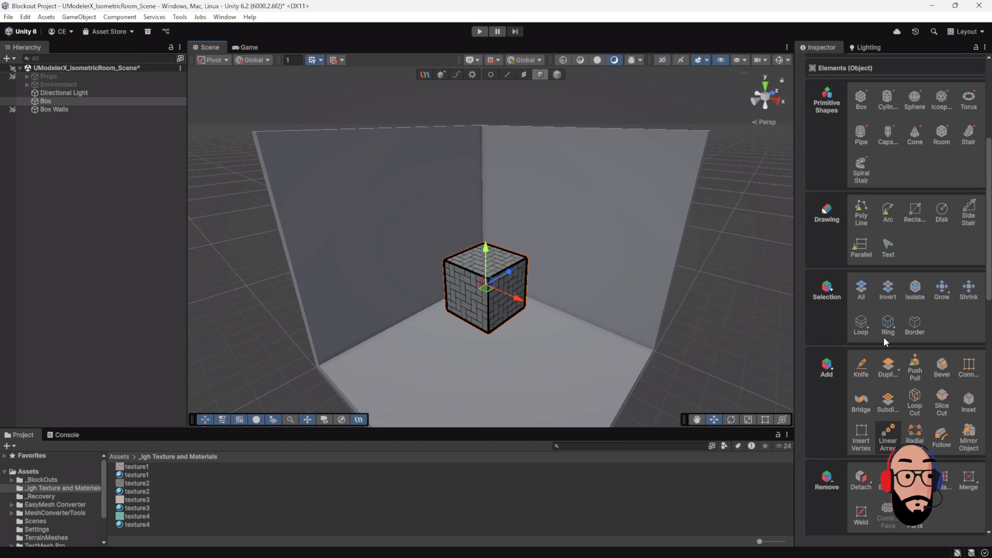
{"action": "scroll", "coordinate": [939, 250], "scroll_direction": "up", "scroll_amount": 5}
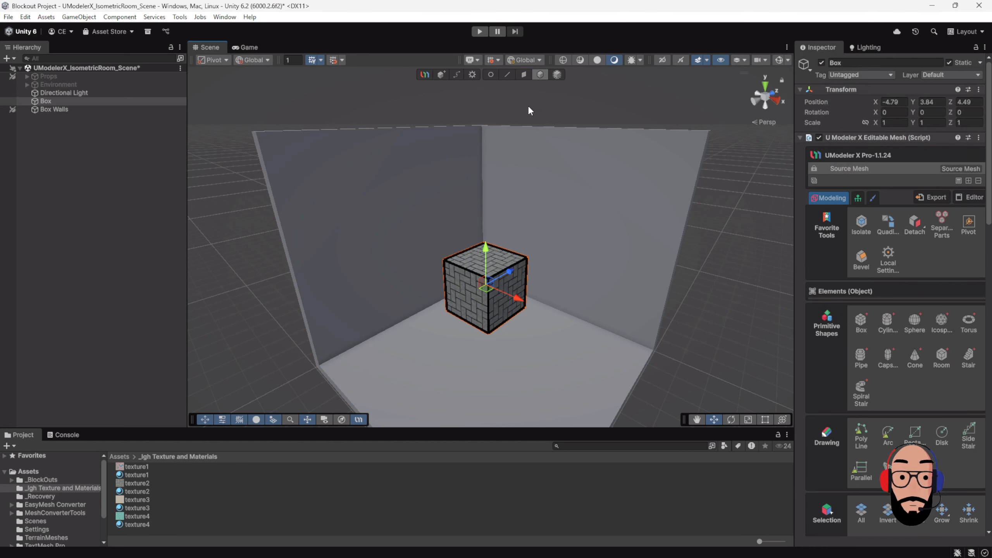
{"action": "left_click", "coordinate": [523, 74]}
{"action": "left_click_drag", "start_coordinate": [401, 175], "coordinate": [621, 397]}
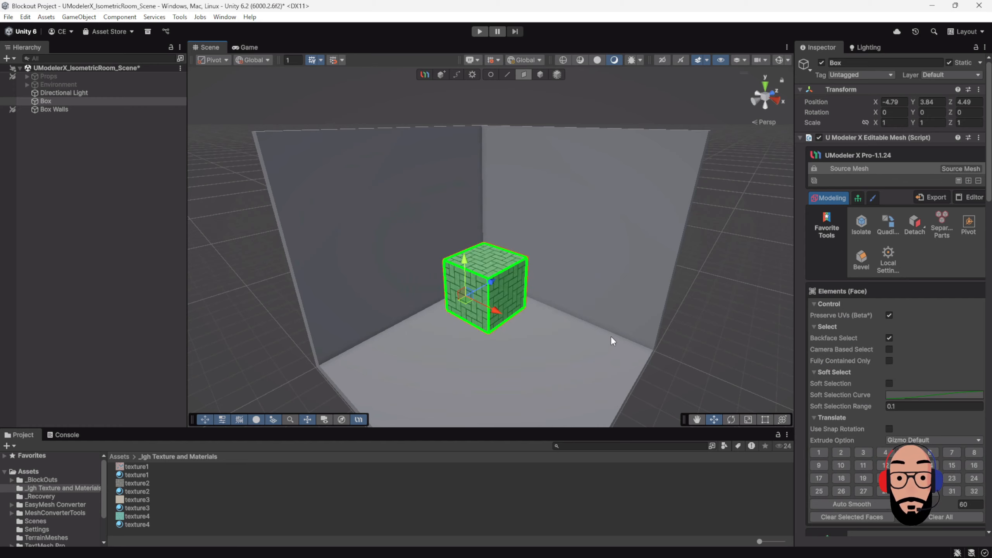
{"action": "left_click_drag", "start_coordinate": [610, 335], "coordinate": [583, 316], "text": "alt"}
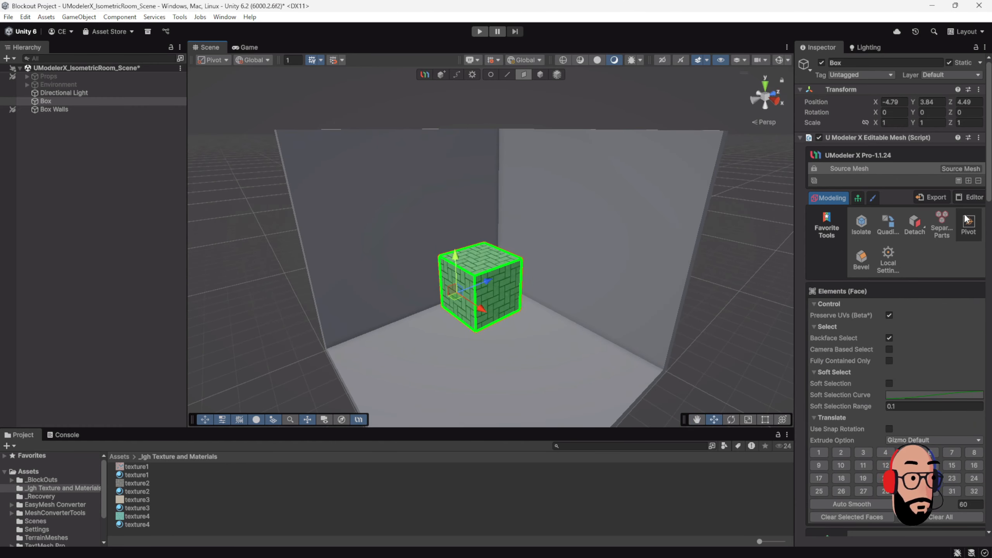
Step: Open the UV Editor for the selected faces, then move and widen its window so the unwrap tools fit
{"action": "left_click", "coordinate": [973, 197]}
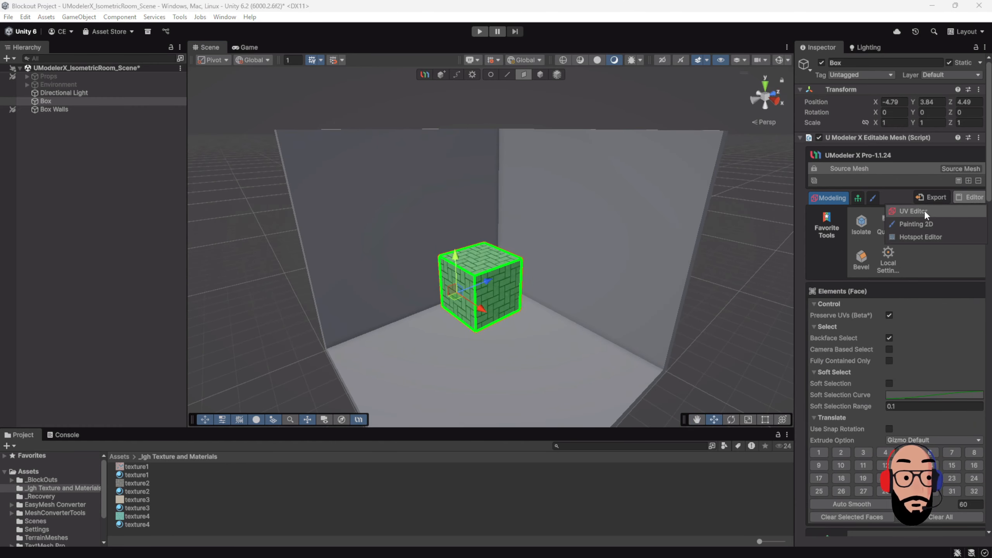
{"action": "left_click", "coordinate": [912, 211]}
{"action": "left_click_drag", "start_coordinate": [522, 110], "coordinate": [509, 69]}
{"action": "left_click_drag", "start_coordinate": [710, 367], "coordinate": [531, 449]}
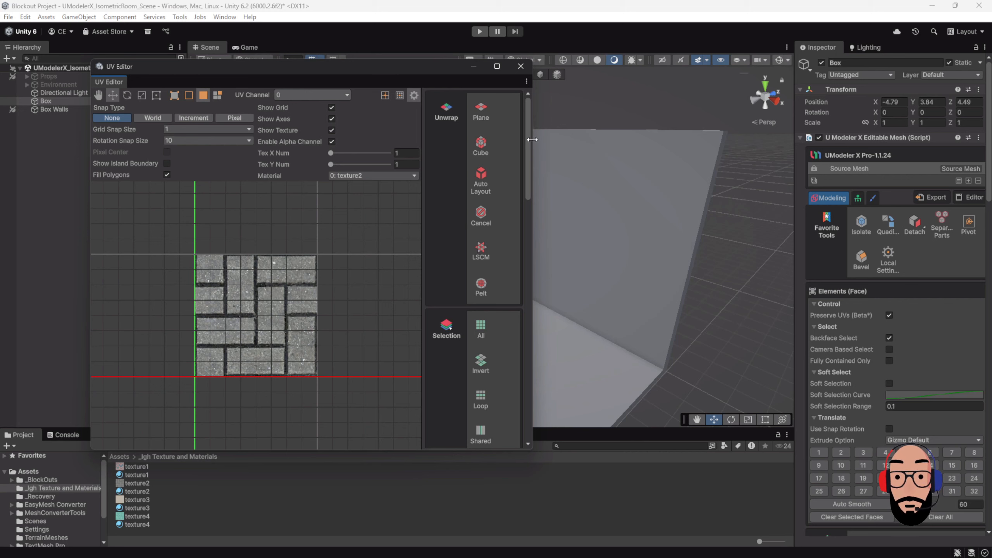
{"action": "left_click_drag", "start_coordinate": [533, 139], "coordinate": [697, 163]}
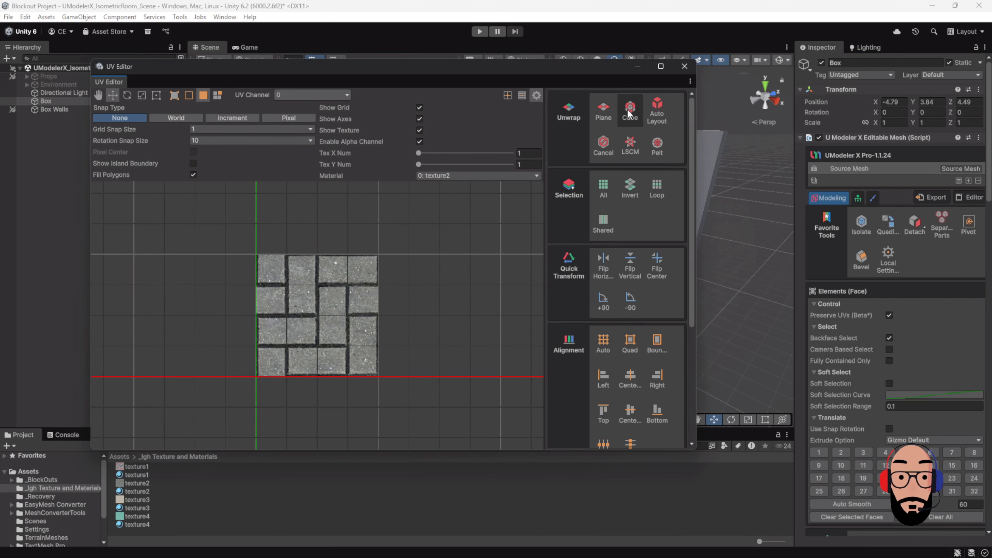
Step: Unwrap all of the box's faces with the Cube method, close the UV Editor and clear the face selection
{"action": "left_click", "coordinate": [629, 113]}
{"action": "left_click", "coordinate": [616, 202]}
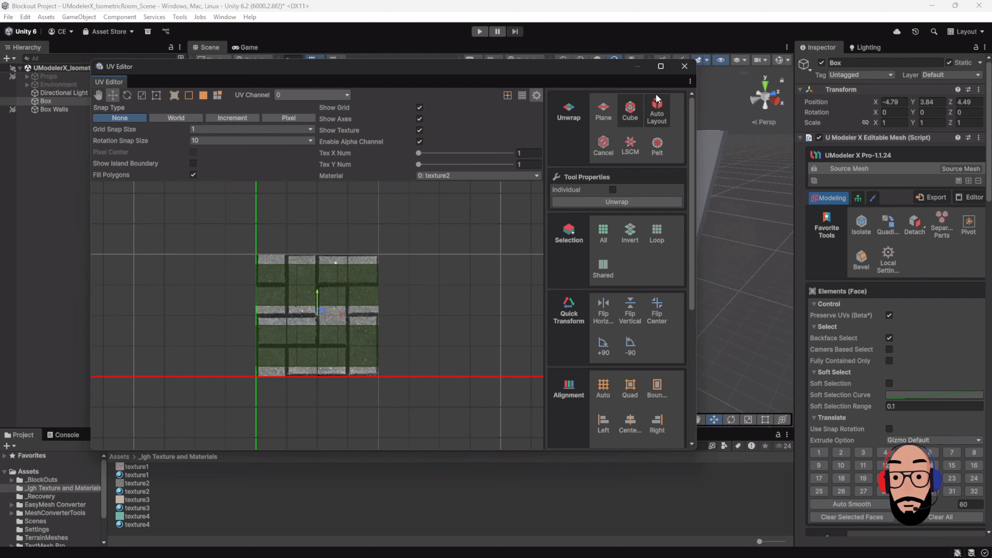
{"action": "left_click", "coordinate": [684, 66]}
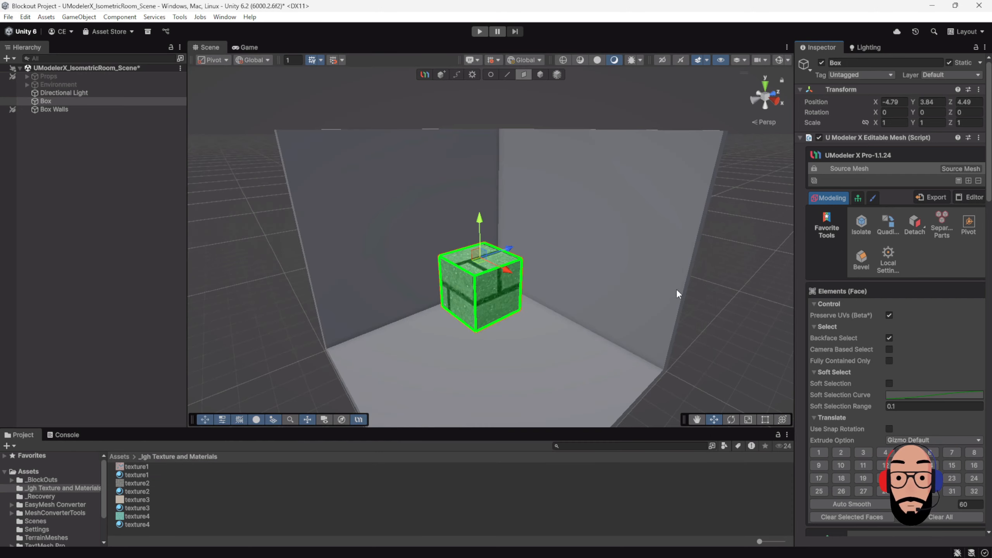
{"action": "left_click", "coordinate": [557, 282]}
{"action": "left_click_drag", "start_coordinate": [446, 260], "coordinate": [472, 307], "text": "alt"}
Step: Switch the box from face mode back to object mode and activate the UV Param tool
{"action": "left_click", "coordinate": [485, 270]}
{"action": "left_click", "coordinate": [509, 300]}
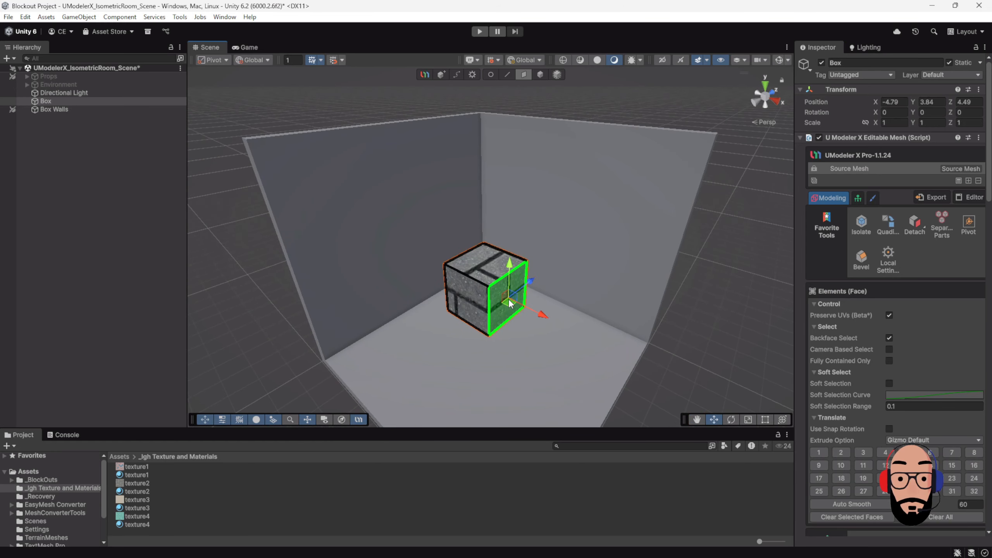
{"action": "scroll", "coordinate": [911, 289], "scroll_direction": "down", "scroll_amount": 6}
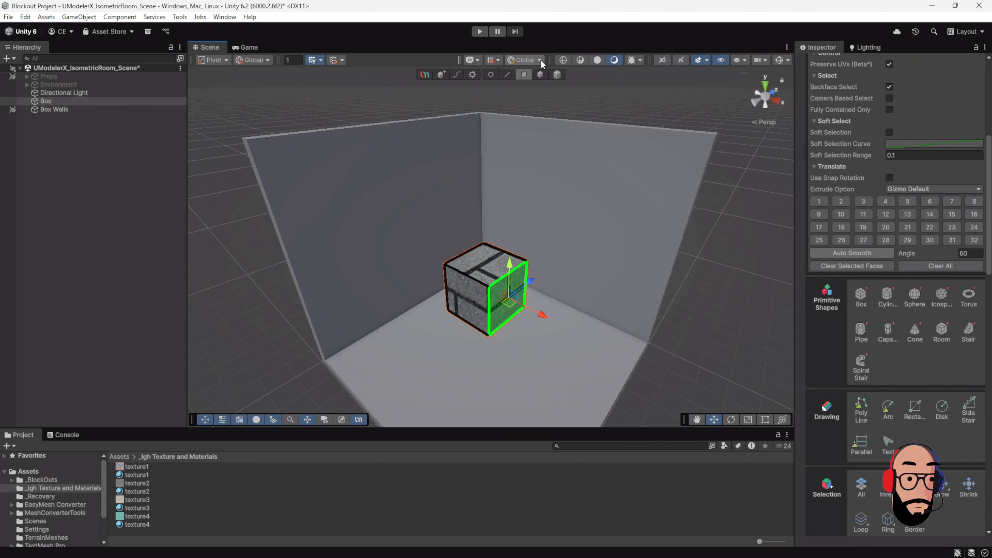
{"action": "left_click", "coordinate": [540, 74]}
{"action": "scroll", "coordinate": [896, 309], "scroll_direction": "down", "scroll_amount": 12}
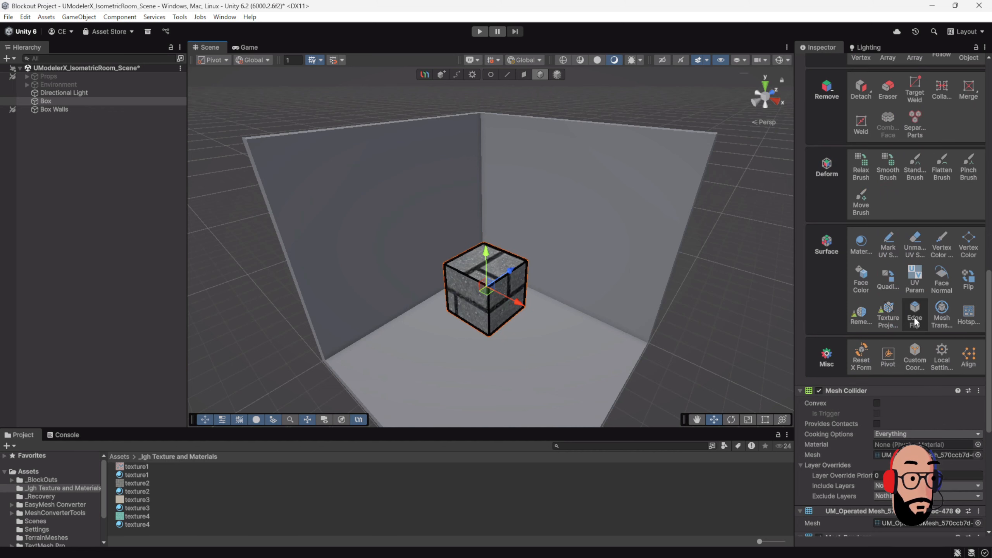
{"action": "left_click", "coordinate": [914, 279]}
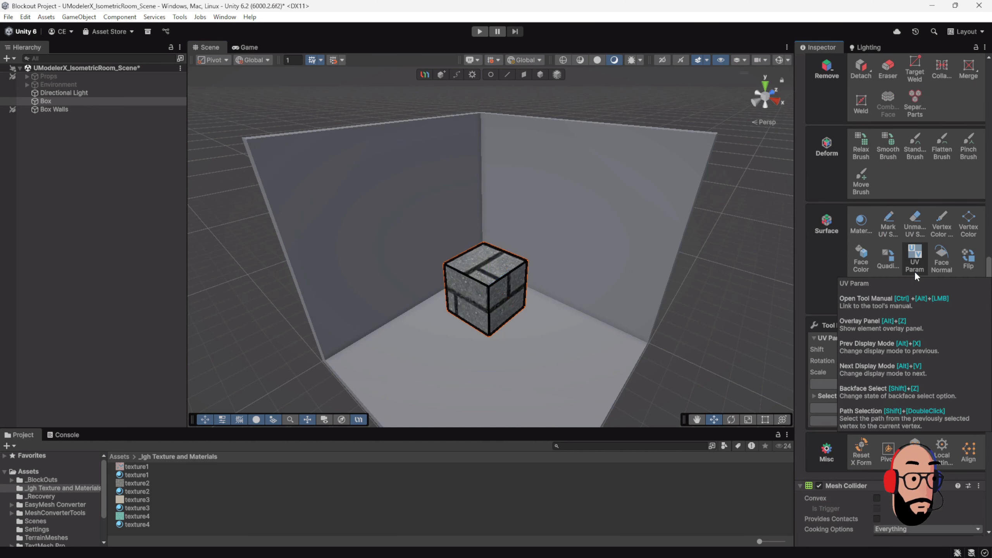
Step: Select the box's right side face and try a UV shift of X 0.36, Y 0.99 with a rotation of 1.44
{"action": "left_click", "coordinate": [500, 291]}
{"action": "key", "text": "f"}
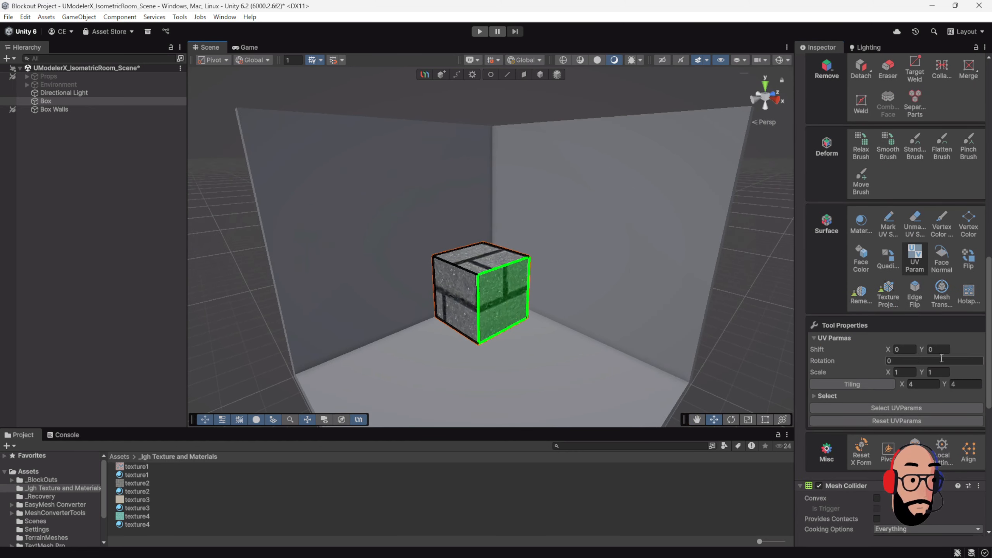
{"action": "left_click_drag", "start_coordinate": [888, 348], "coordinate": [910, 362]}
{"action": "mouse_move", "coordinate": [552, 258]}
{"action": "right_mouse_down", "text": "alt"}
{"action": "mouse_move", "coordinate": [566, 304]}
{"action": "mouse_move", "coordinate": [546, 246]}
{"action": "right_mouse_up", "text": "alt"}
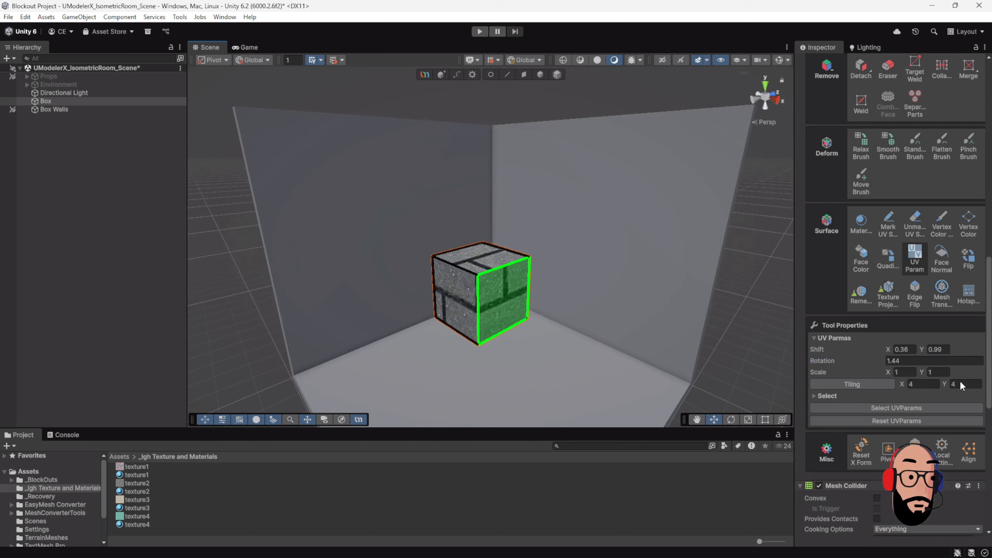
Step: Select all of the box's faces, cancel their unwrap in the UV Editor and close the editor
{"action": "scroll", "coordinate": [901, 309], "scroll_direction": "up", "scroll_amount": 8}
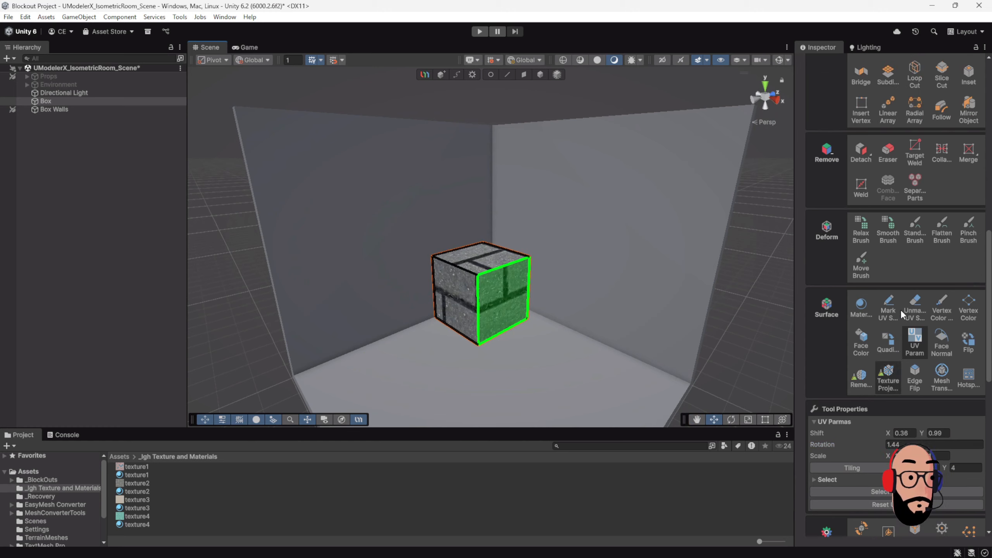
{"action": "scroll", "coordinate": [920, 291], "scroll_direction": "up", "scroll_amount": 10}
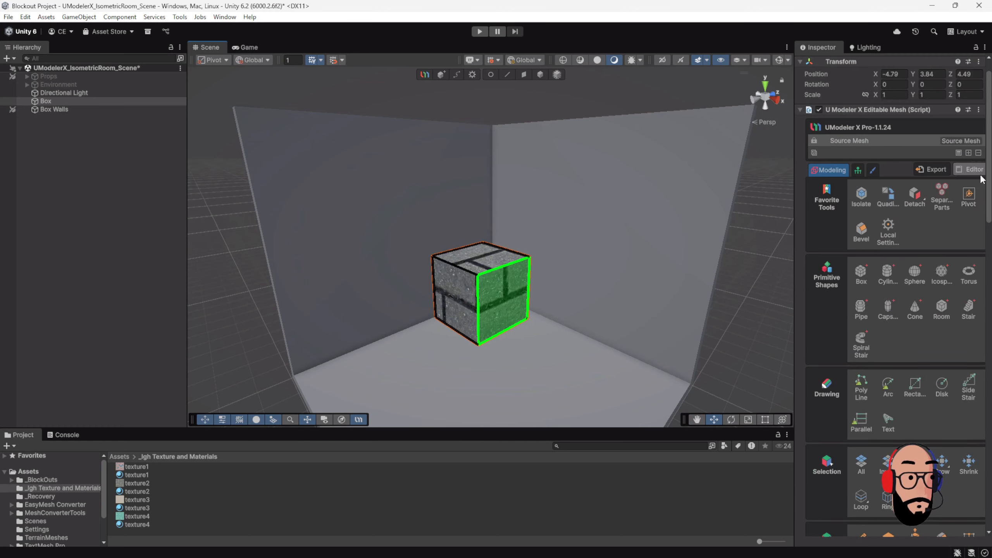
{"action": "left_click_drag", "start_coordinate": [349, 167], "coordinate": [623, 410]}
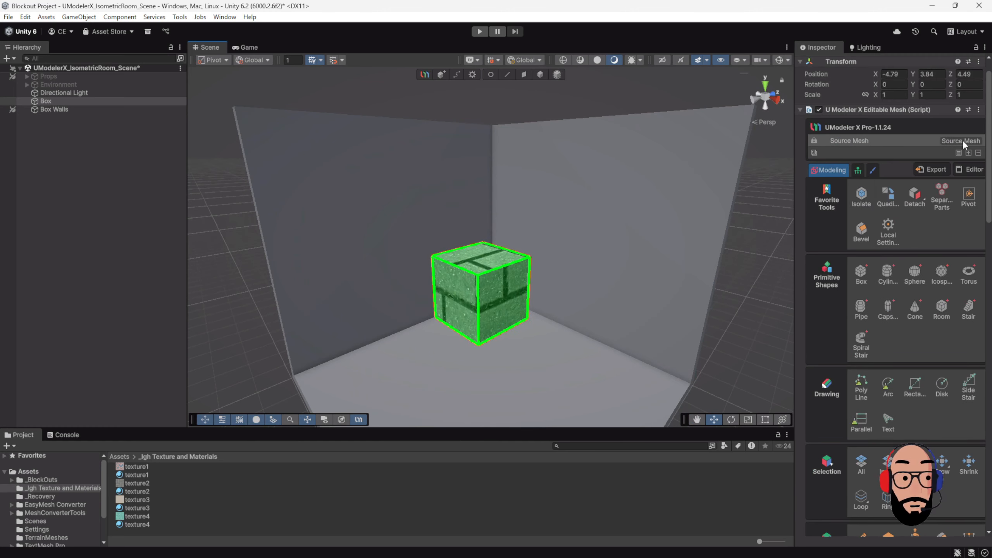
{"action": "left_click", "coordinate": [975, 172]}
{"action": "left_click", "coordinate": [928, 185]}
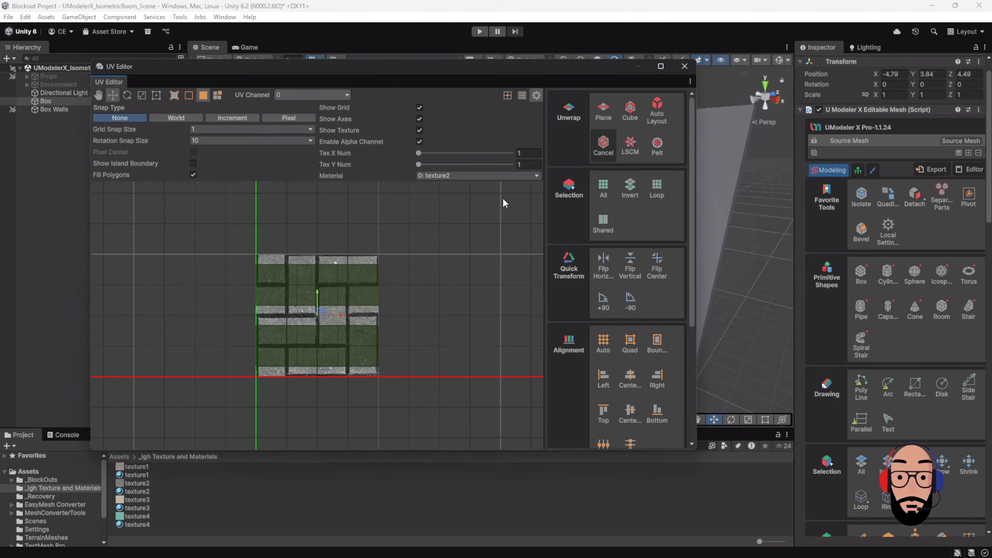
{"action": "left_click", "coordinate": [603, 144]}
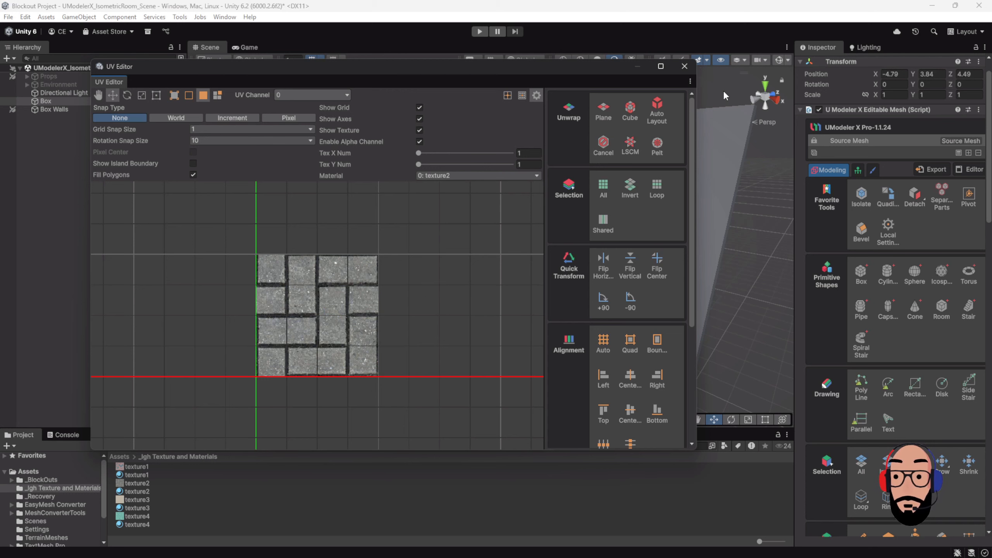
{"action": "left_click", "coordinate": [684, 66]}
Step: Select only the box's right side face and apply a 4 by 4 tiling to its UVs
{"action": "left_click", "coordinate": [492, 301]}
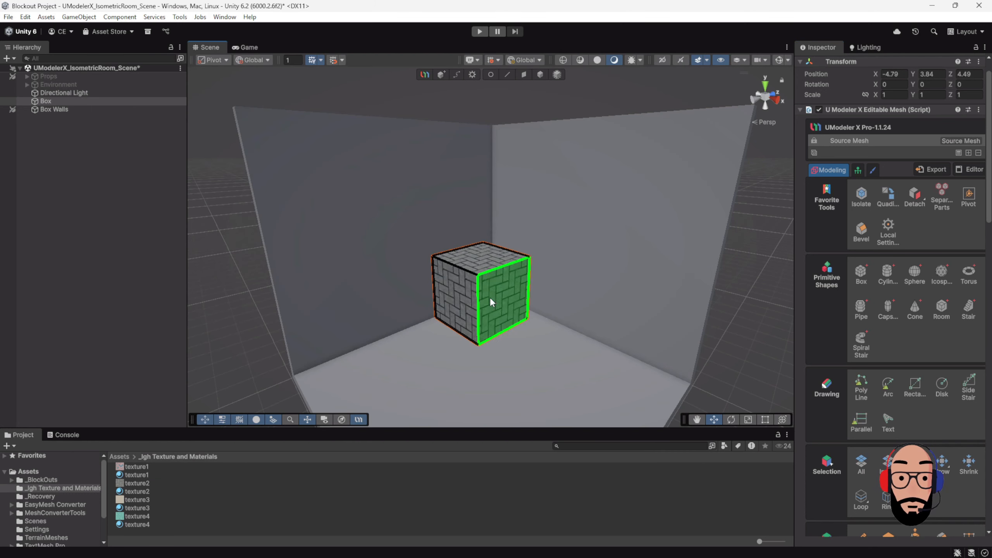
{"action": "scroll", "coordinate": [901, 388], "scroll_direction": "down", "scroll_amount": 10}
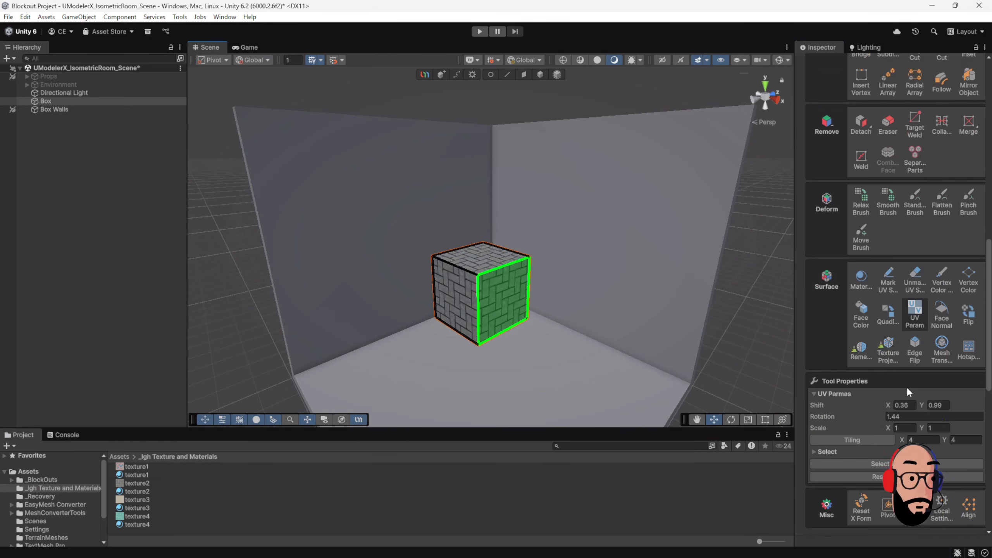
{"action": "left_click", "coordinate": [870, 412]}
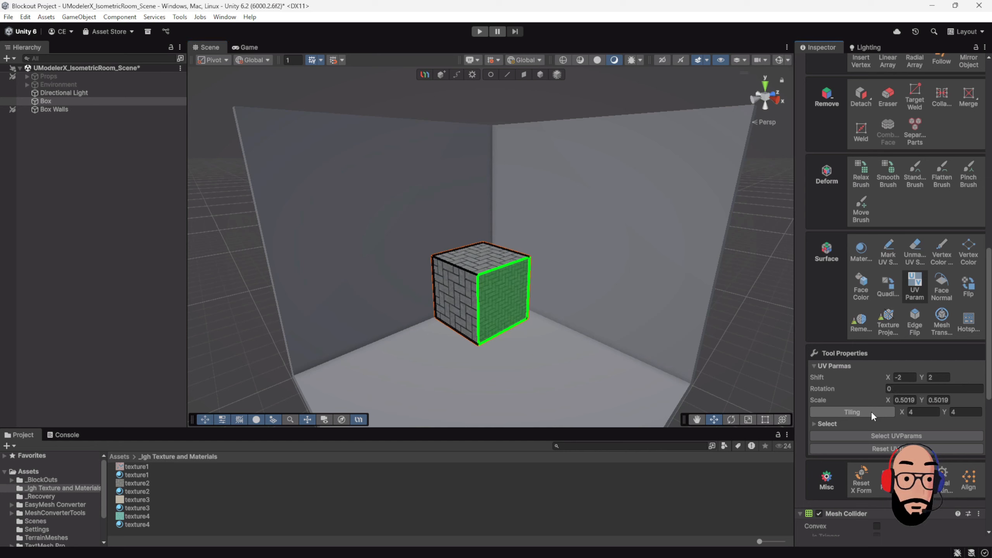
Step: Set the UV scale of the box's selected side face to 2 in both X and Y
{"action": "scroll", "coordinate": [605, 349], "scroll_direction": "up", "scroll_amount": 2}
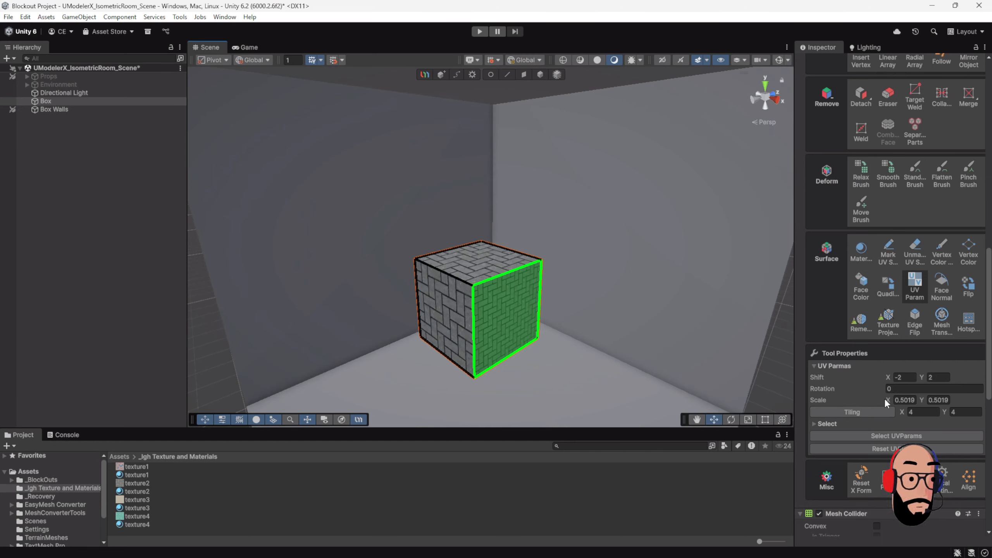
{"action": "left_click_drag", "start_coordinate": [889, 402], "coordinate": [896, 405]}
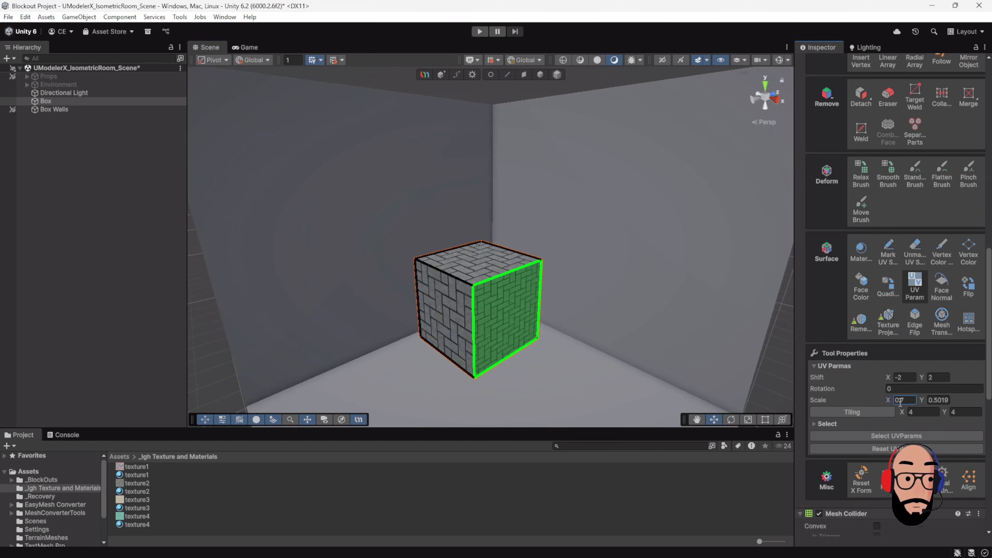
{"action": "type", "text": "2"}
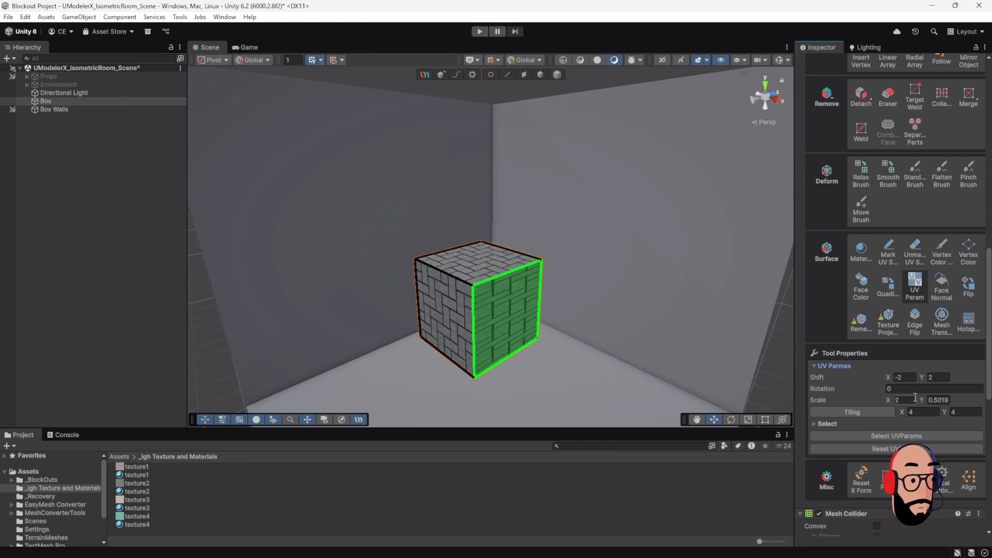
{"action": "type", "text": "2"}
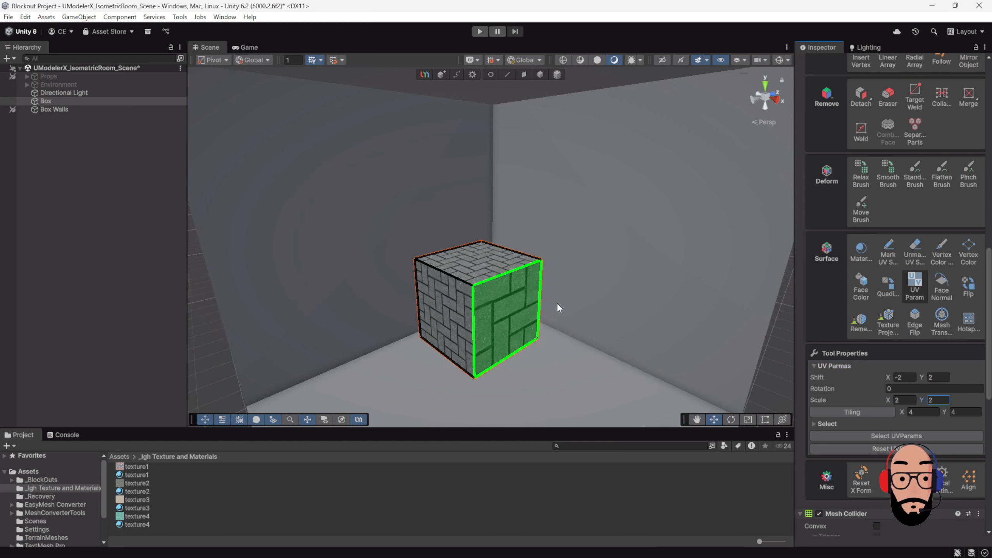
Step: Return to object mode, deselect the box and hide it in the scene
{"action": "scroll", "coordinate": [558, 308], "scroll_direction": "down", "scroll_amount": 3}
{"action": "left_click", "coordinate": [539, 74]}
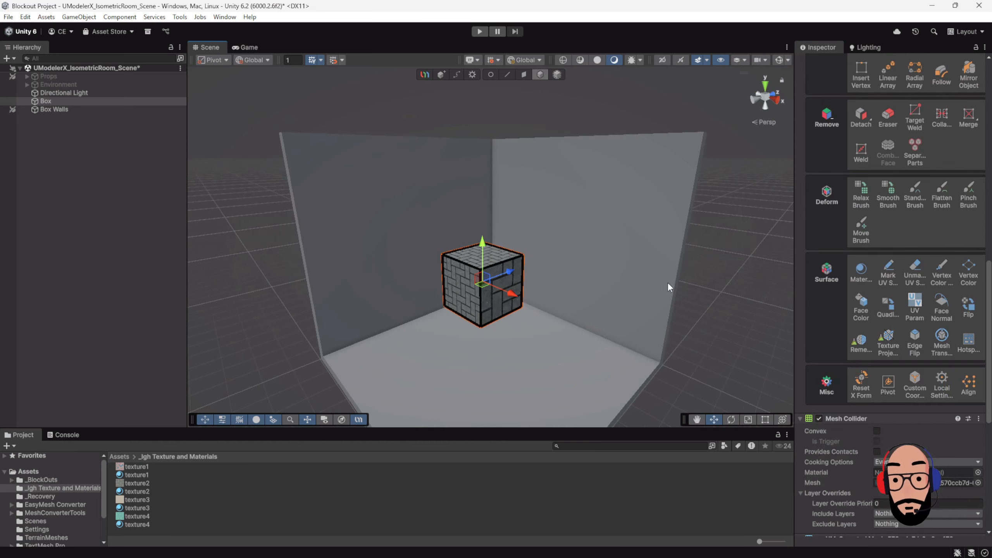
{"action": "left_click_drag", "start_coordinate": [667, 282], "coordinate": [587, 231], "text": "alt"}
{"action": "left_click", "coordinate": [435, 243]}
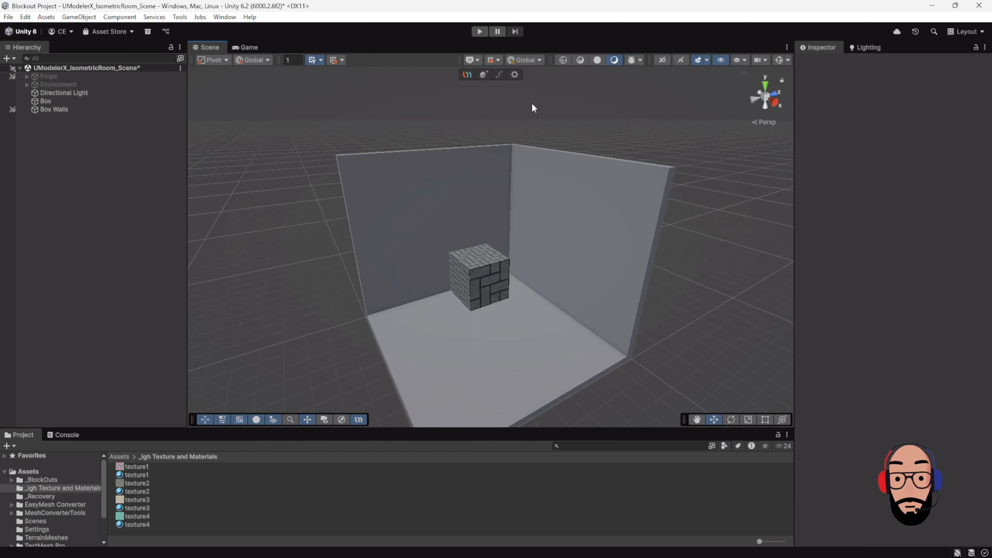
{"action": "left_click", "coordinate": [4, 101]}
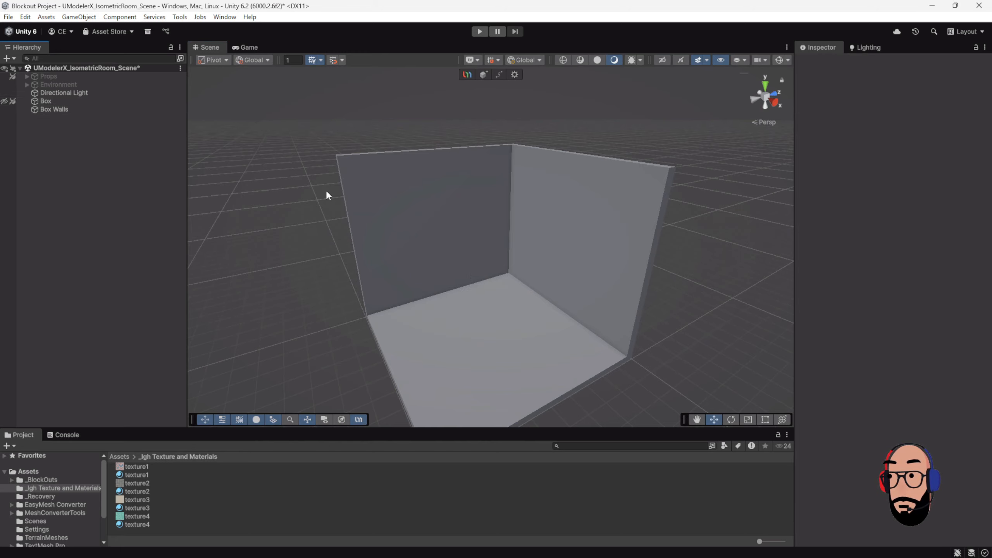
Step: Select the Box Walls object and activate the Material tool for it
{"action": "left_click", "coordinate": [435, 206]}
{"action": "left_click_drag", "start_coordinate": [452, 225], "coordinate": [566, 256], "text": "alt"}
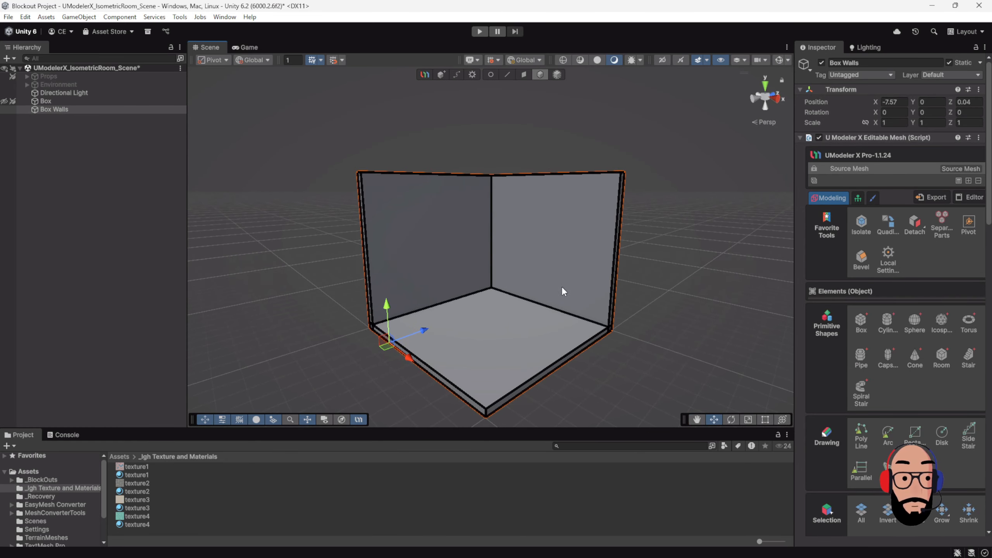
{"action": "right_click_drag", "start_coordinate": [561, 286], "coordinate": [557, 289], "text": "alt"}
{"action": "mouse_move", "coordinate": [556, 290]}
{"action": "left_mouse_down", "text": "alt"}
{"action": "mouse_move", "coordinate": [582, 297]}
{"action": "mouse_move", "coordinate": [563, 304]}
{"action": "left_mouse_up", "text": "alt"}
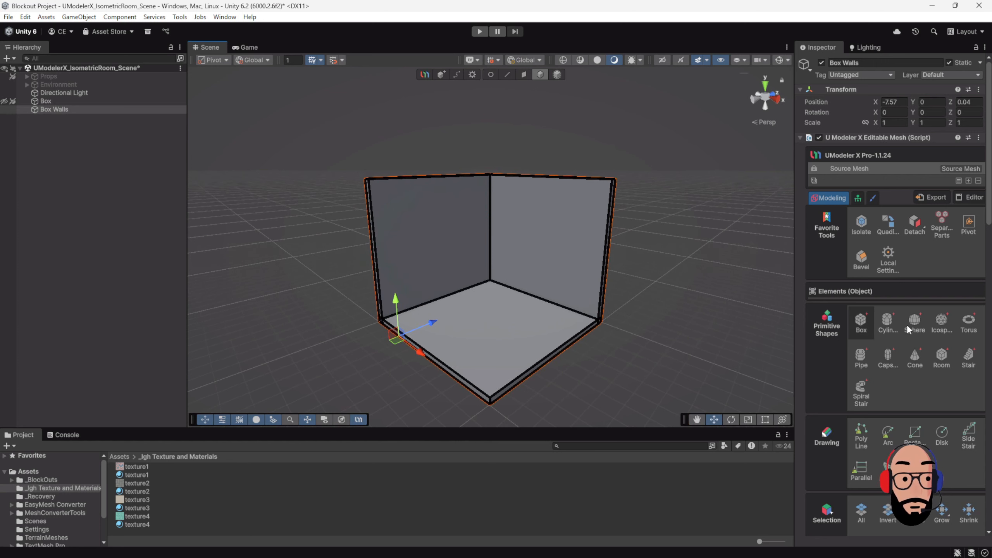
{"action": "scroll", "coordinate": [904, 358], "scroll_direction": "down", "scroll_amount": 3}
{"action": "scroll", "coordinate": [890, 359], "scroll_direction": "down", "scroll_amount": 9}
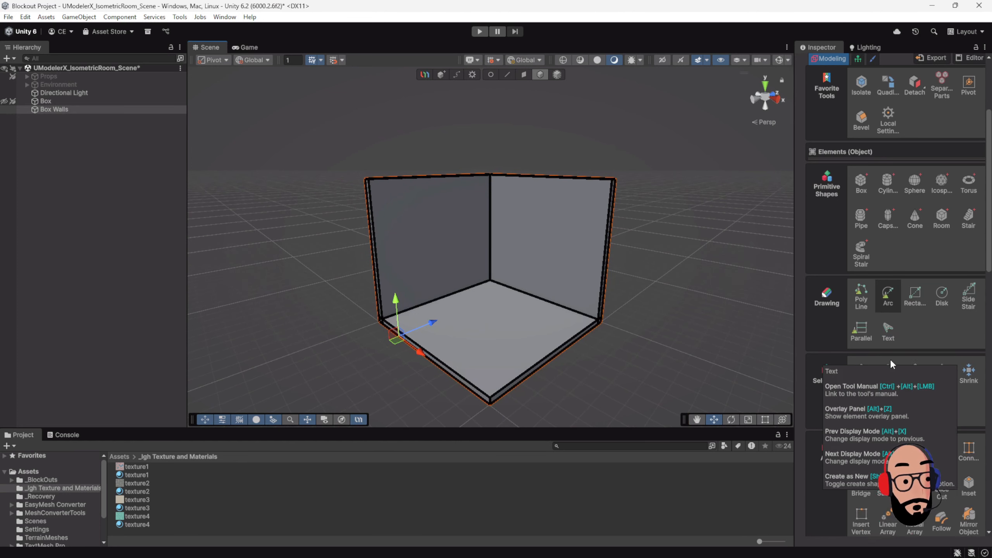
{"action": "scroll", "coordinate": [853, 306], "scroll_direction": "down", "scroll_amount": 8}
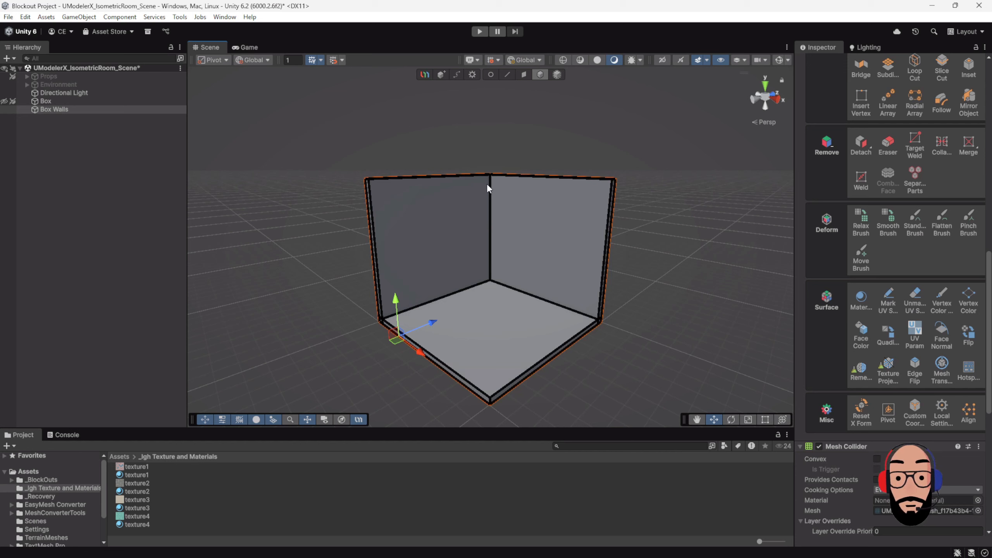
{"action": "left_click", "coordinate": [861, 299]}
{"action": "scroll", "coordinate": [877, 347], "scroll_direction": "down", "scroll_amount": 5}
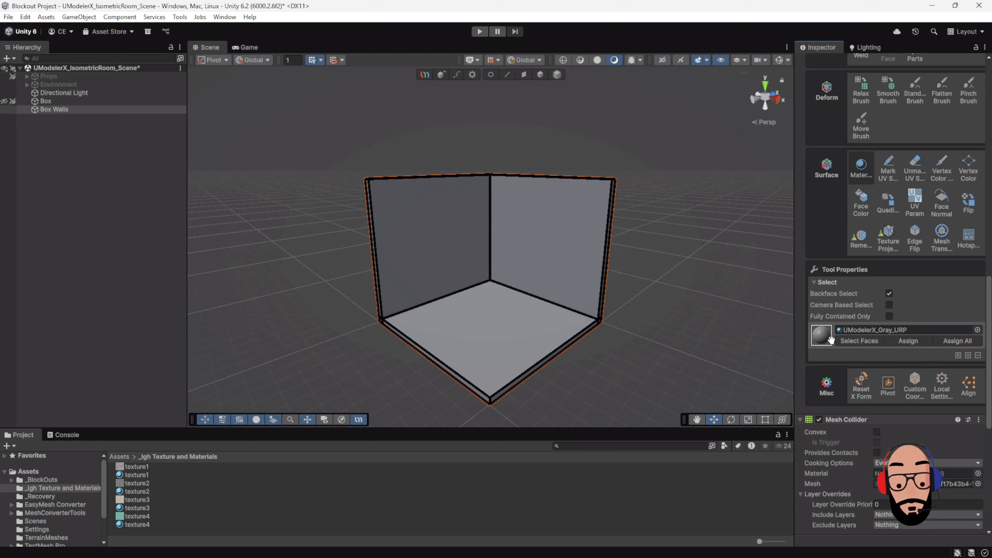
Step: Add two material slots to Box Walls and fill the three slots with texture2, texture1 and texture3
{"action": "left_click", "coordinate": [968, 355]}
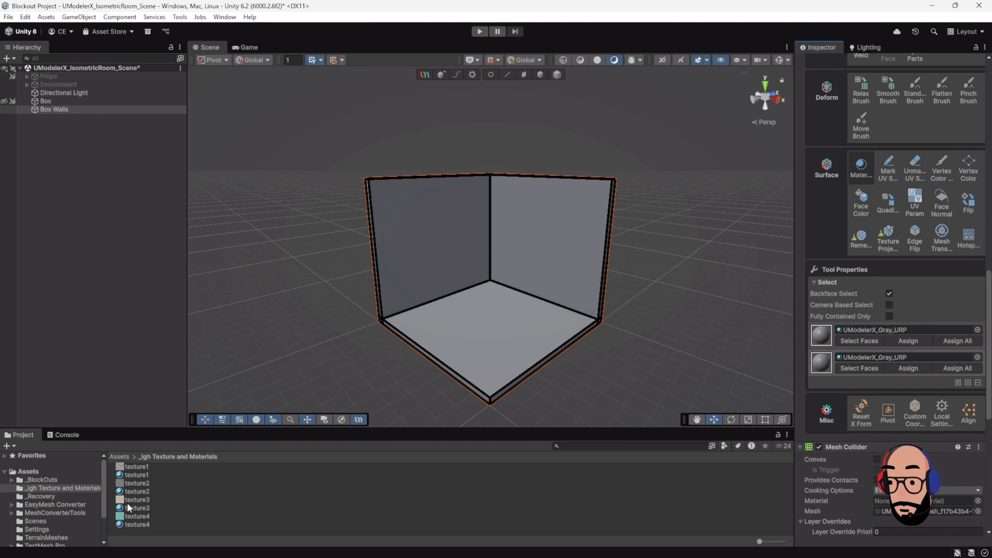
{"action": "left_click_drag", "start_coordinate": [123, 491], "coordinate": [875, 329]}
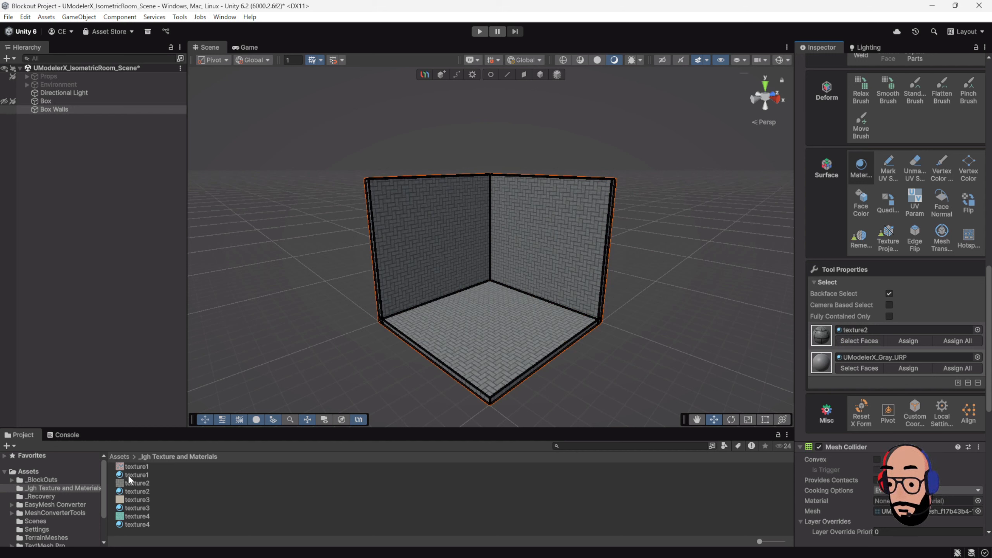
{"action": "left_click_drag", "start_coordinate": [124, 473], "coordinate": [871, 356]}
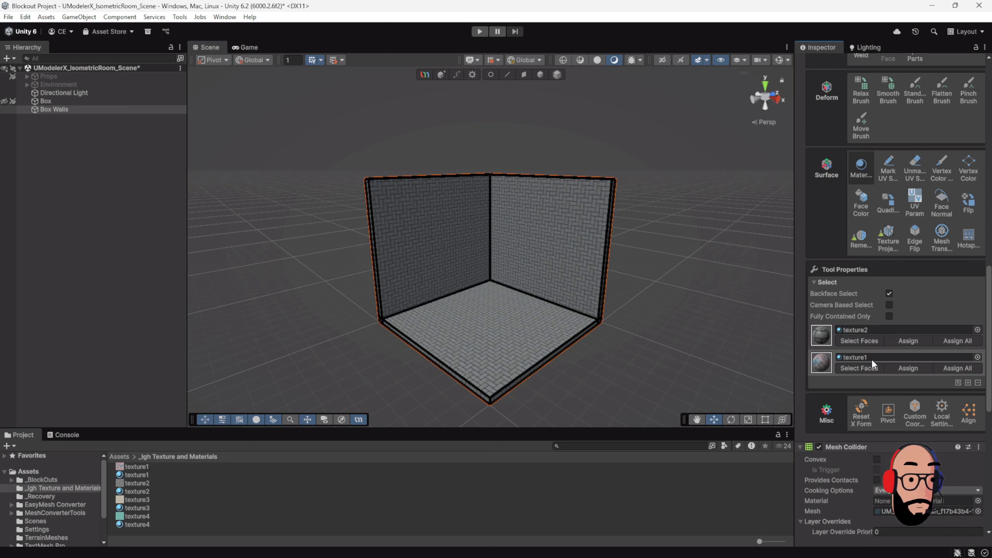
{"action": "left_click", "coordinate": [968, 383]}
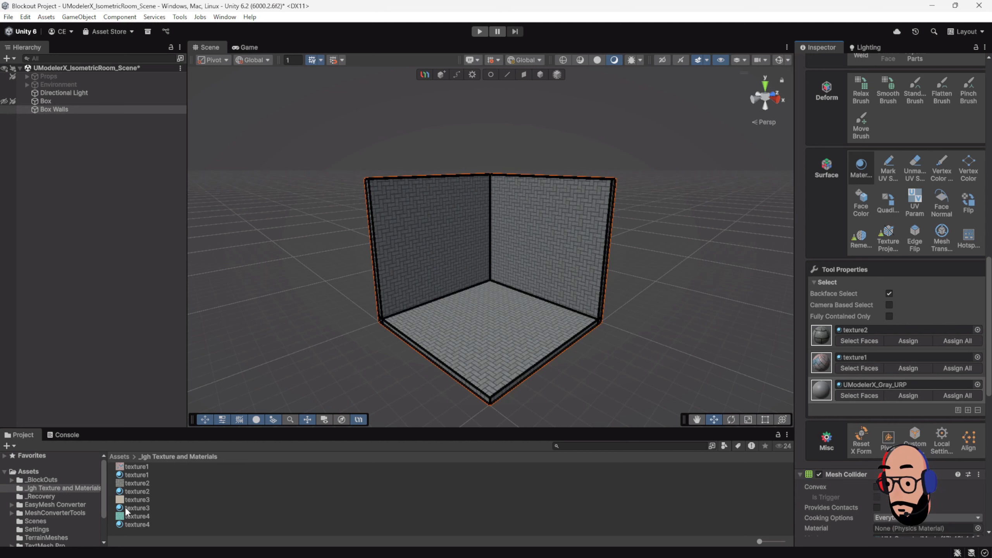
{"action": "left_click_drag", "start_coordinate": [136, 508], "coordinate": [868, 384]}
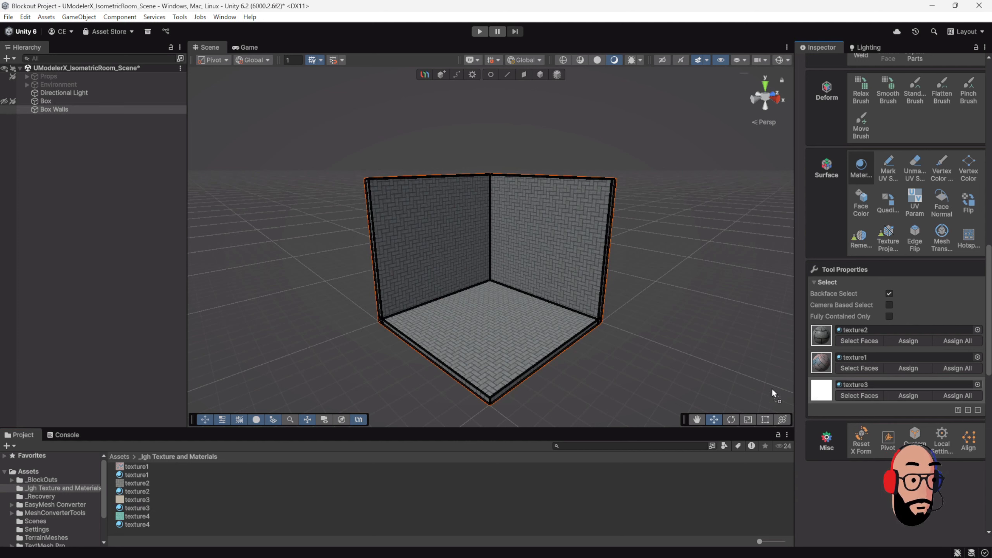
{"action": "left_click", "coordinate": [548, 336]}
{"action": "scroll", "coordinate": [547, 336], "scroll_direction": "up", "scroll_amount": 3}
{"action": "scroll", "coordinate": [541, 344], "scroll_direction": "down", "scroll_amount": 3}
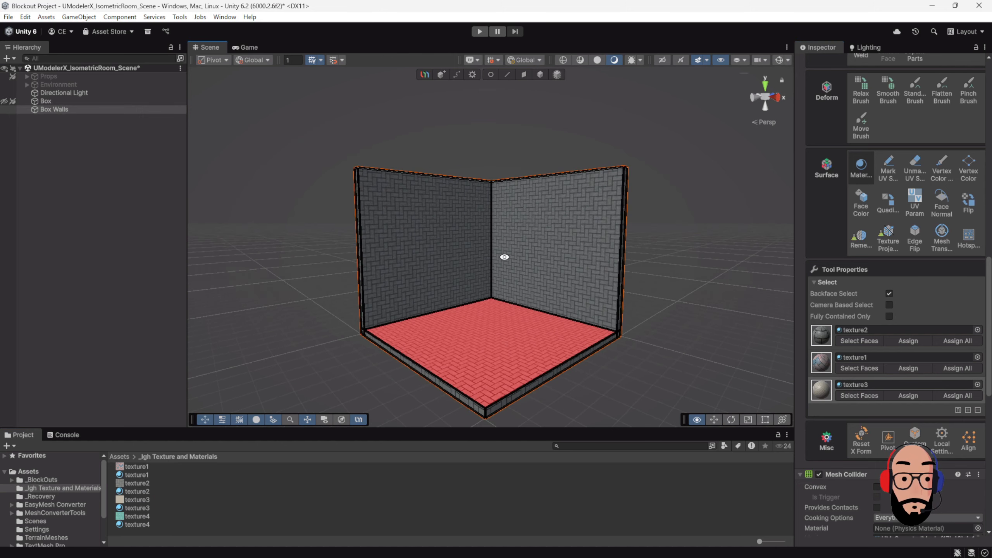
{"action": "left_click", "coordinate": [509, 292]}
{"action": "left_click", "coordinate": [486, 204]}
{"action": "left_click", "coordinate": [457, 299]}
{"action": "left_click", "coordinate": [547, 305]}
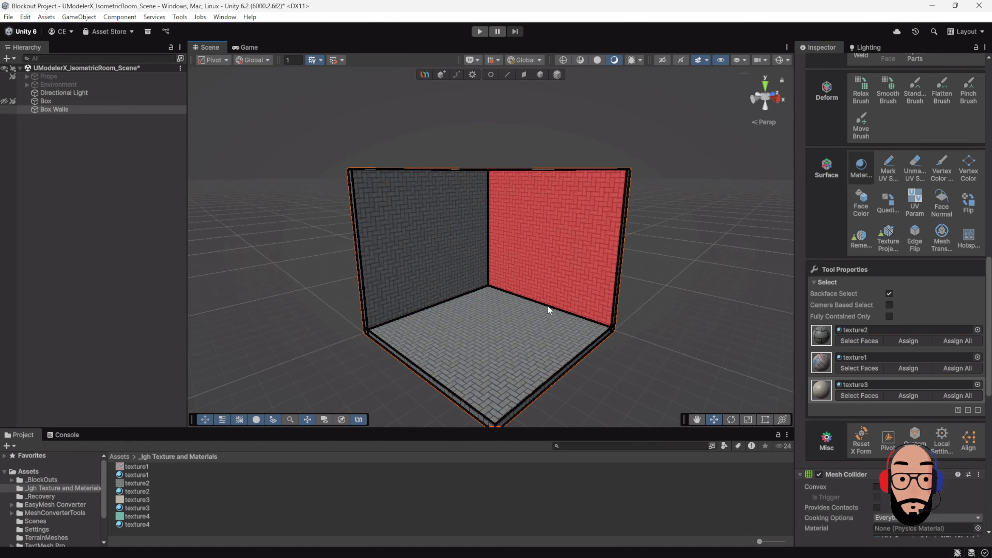
{"action": "left_click", "coordinate": [460, 239]}
{"action": "left_click", "coordinate": [510, 320]}
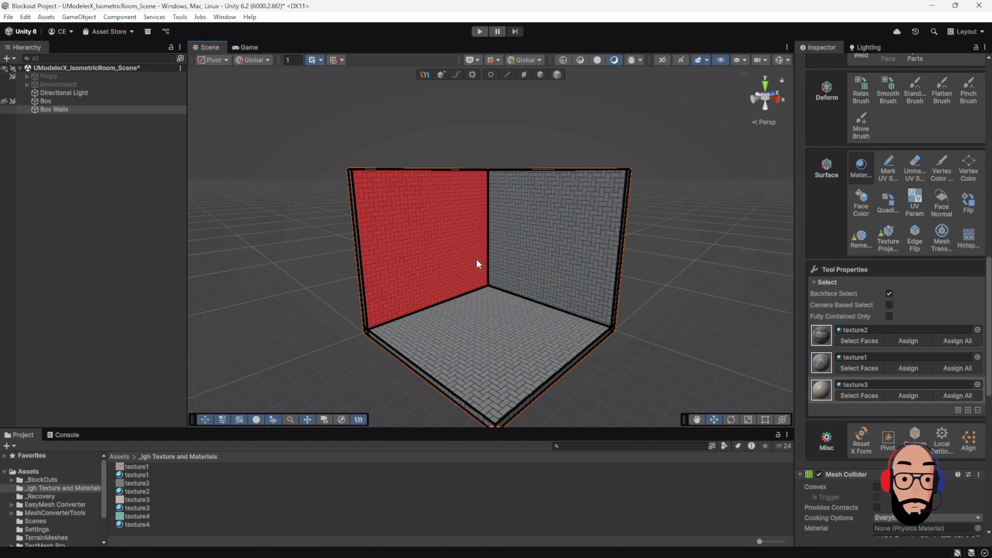
Step: Select the inner face of the left wall and assign the texture1 material to it
{"action": "left_click", "coordinate": [452, 239]}
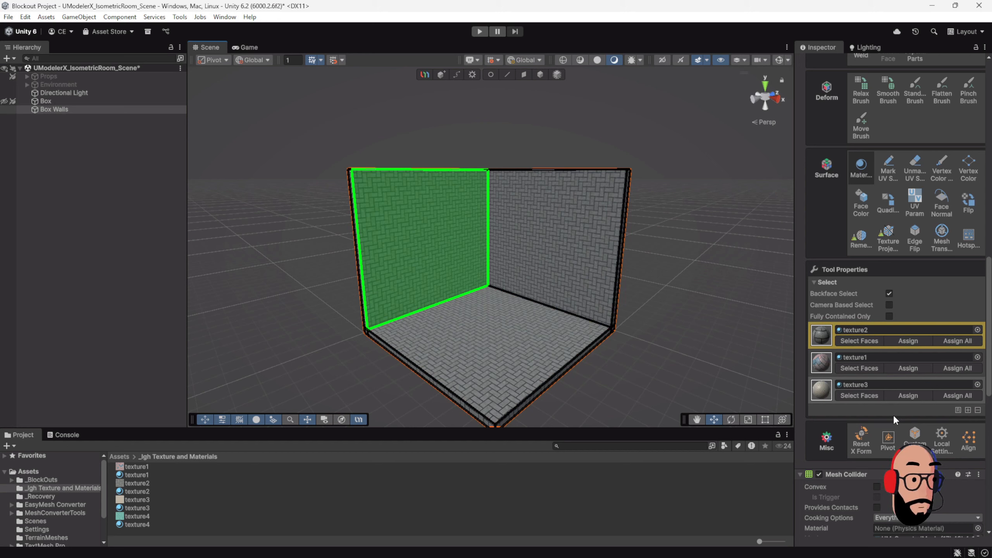
{"action": "left_click", "coordinate": [908, 368]}
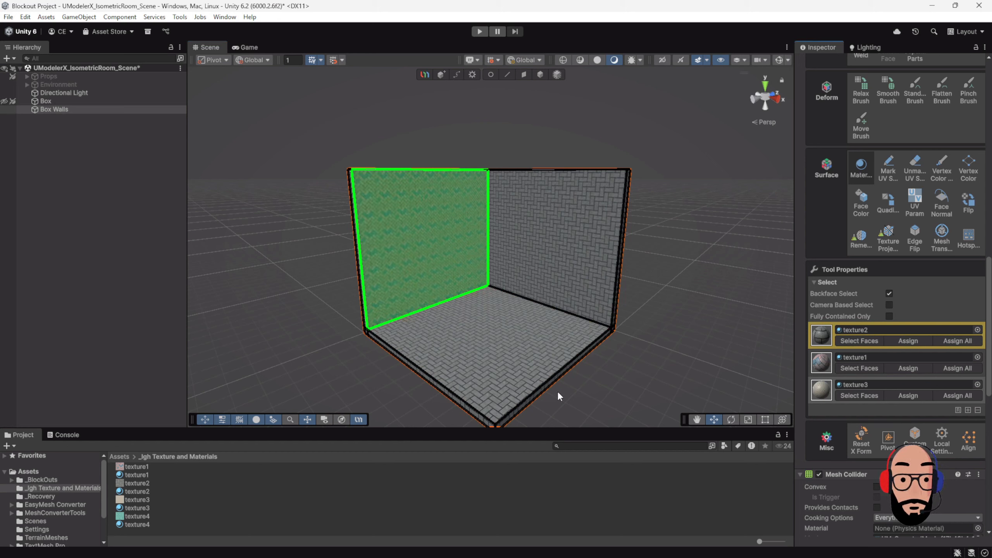
Step: Select the inner face of the right wall and assign the texture3 material to it
{"action": "left_click", "coordinate": [589, 259]}
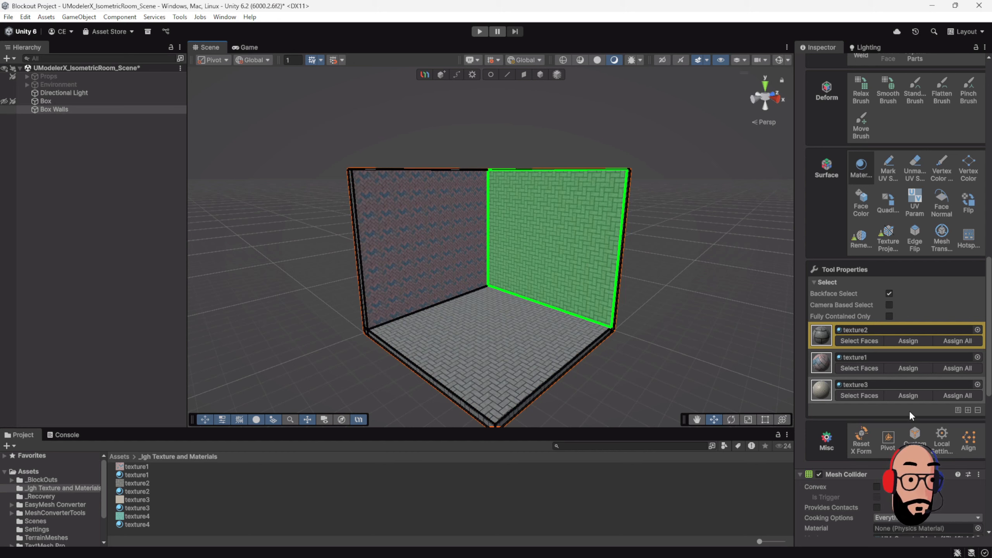
{"action": "left_click", "coordinate": [907, 395]}
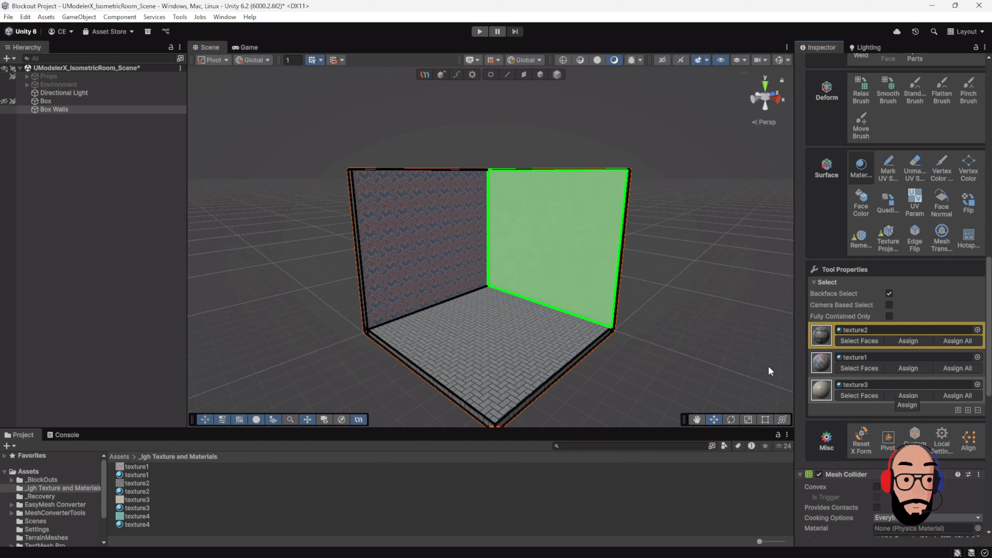
{"action": "scroll", "coordinate": [643, 278], "scroll_direction": "up", "scroll_amount": 8}
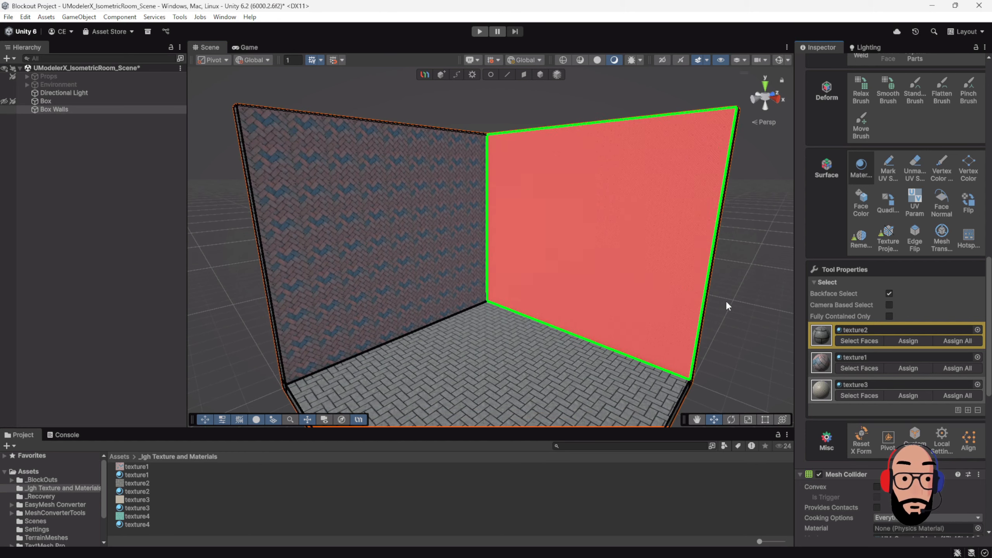
Step: Activate the UV Param tool for the Box Walls object
{"action": "scroll", "coordinate": [536, 266], "scroll_direction": "down", "scroll_amount": 10}
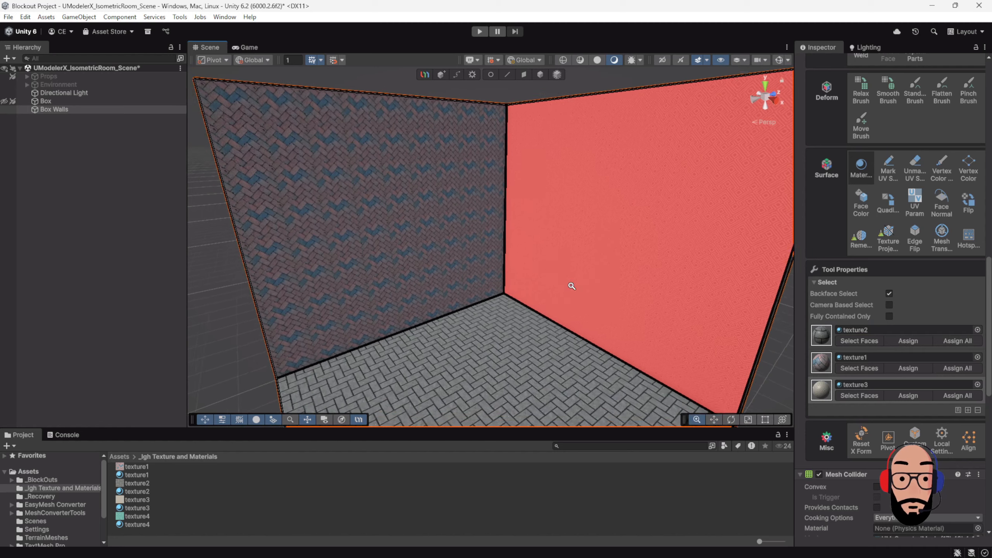
{"action": "left_click_drag", "start_coordinate": [469, 246], "coordinate": [512, 246], "text": "alt"}
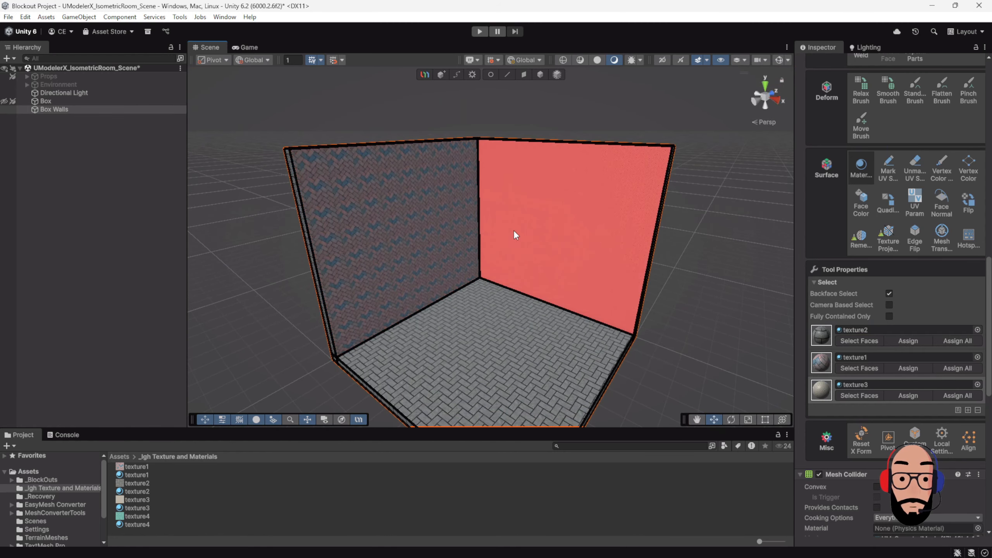
{"action": "scroll", "coordinate": [544, 248], "scroll_direction": "down", "scroll_amount": 2}
{"action": "scroll", "coordinate": [543, 248], "scroll_direction": "down", "scroll_amount": 3}
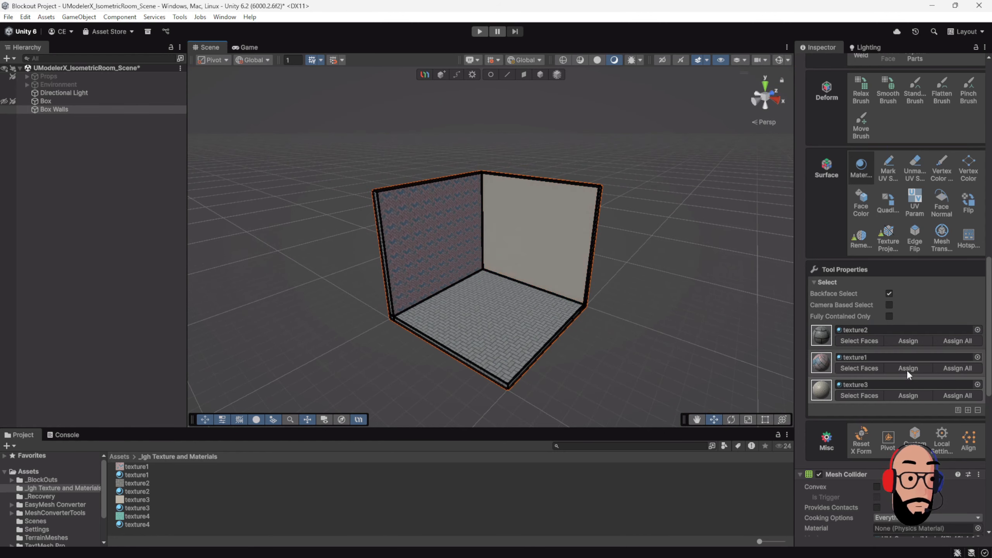
{"action": "scroll", "coordinate": [910, 381], "scroll_direction": "up", "scroll_amount": 4}
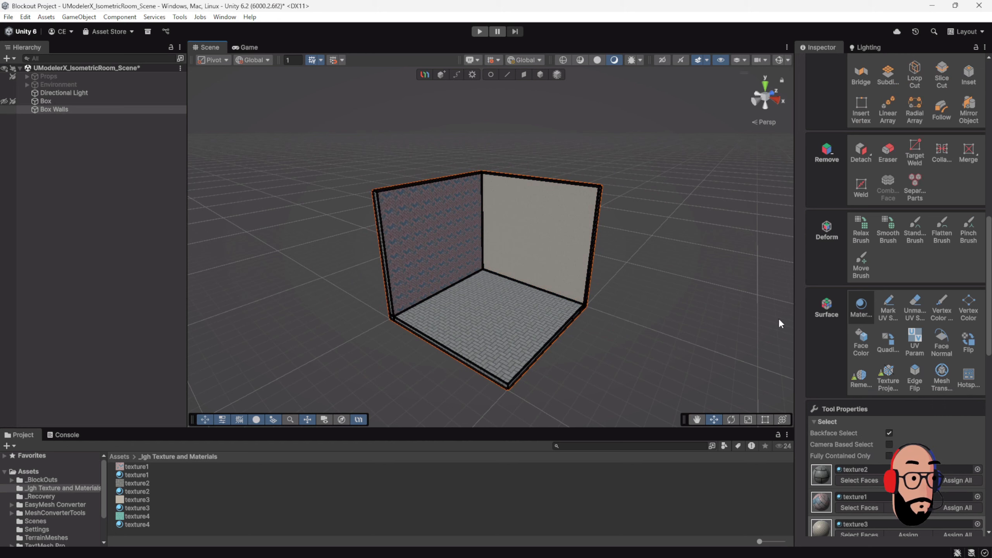
{"action": "left_click", "coordinate": [541, 75]}
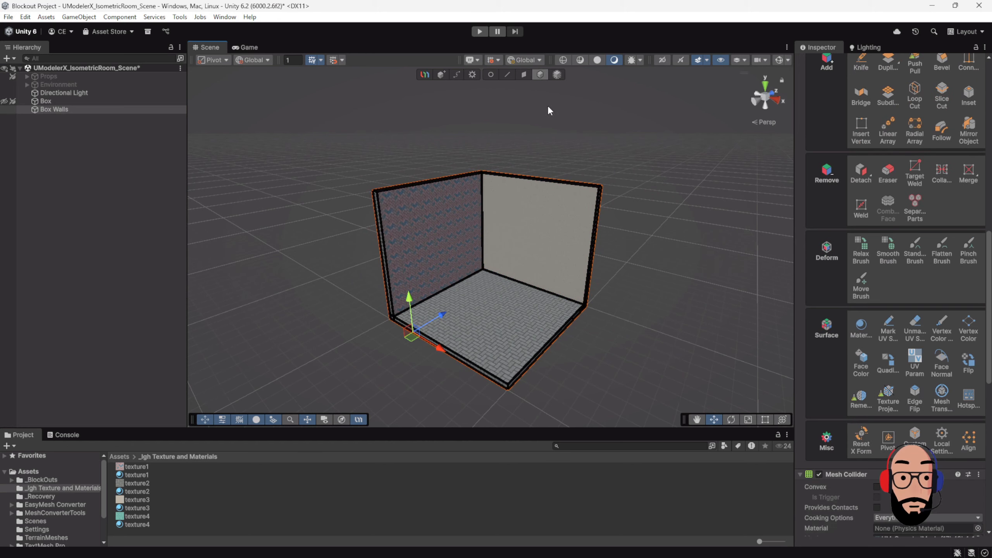
{"action": "left_click", "coordinate": [915, 363]}
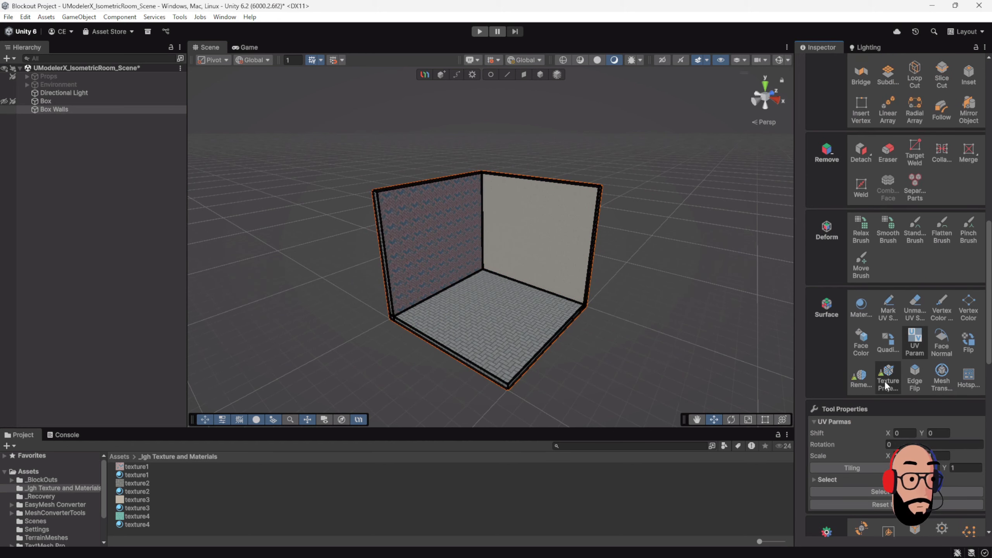
Step: Select the inner face of the left wall and set its UV scale to 4 on X and Y
{"action": "scroll", "coordinate": [884, 380], "scroll_direction": "down", "scroll_amount": 3}
{"action": "left_click", "coordinate": [465, 292]}
{"action": "scroll", "coordinate": [477, 291], "scroll_direction": "up", "scroll_amount": 5}
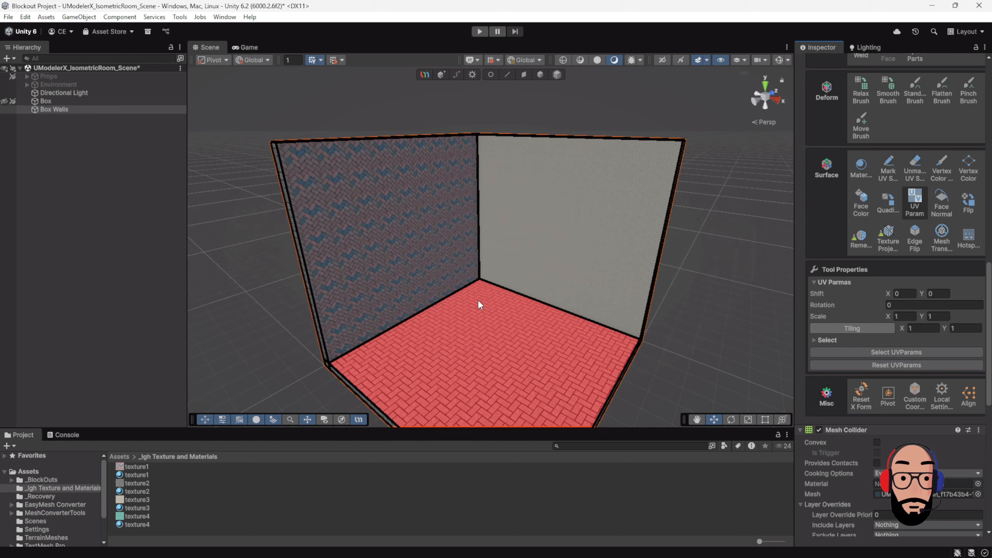
{"action": "scroll", "coordinate": [480, 305], "scroll_direction": "up", "scroll_amount": 4}
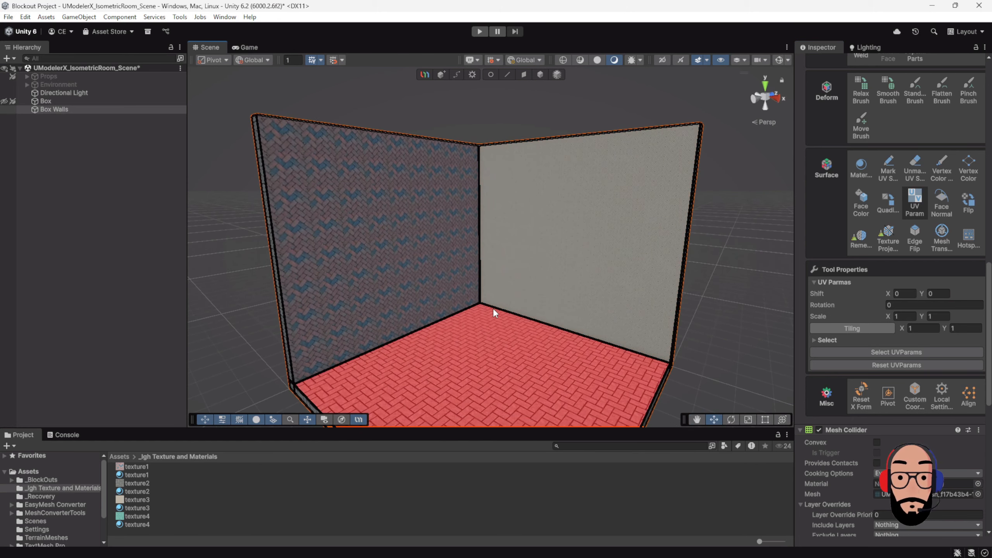
{"action": "left_click", "coordinate": [389, 225]}
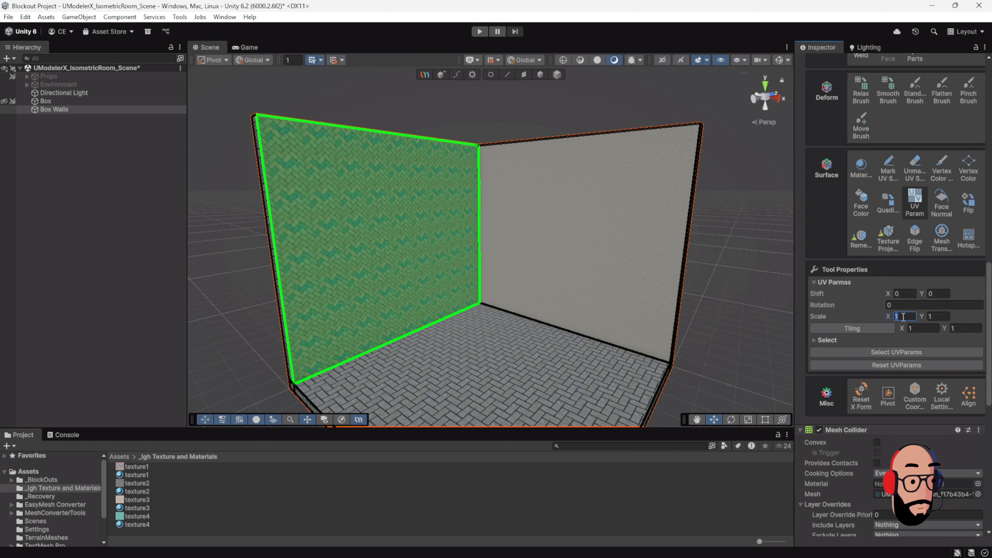
{"action": "type", "text": "4"}
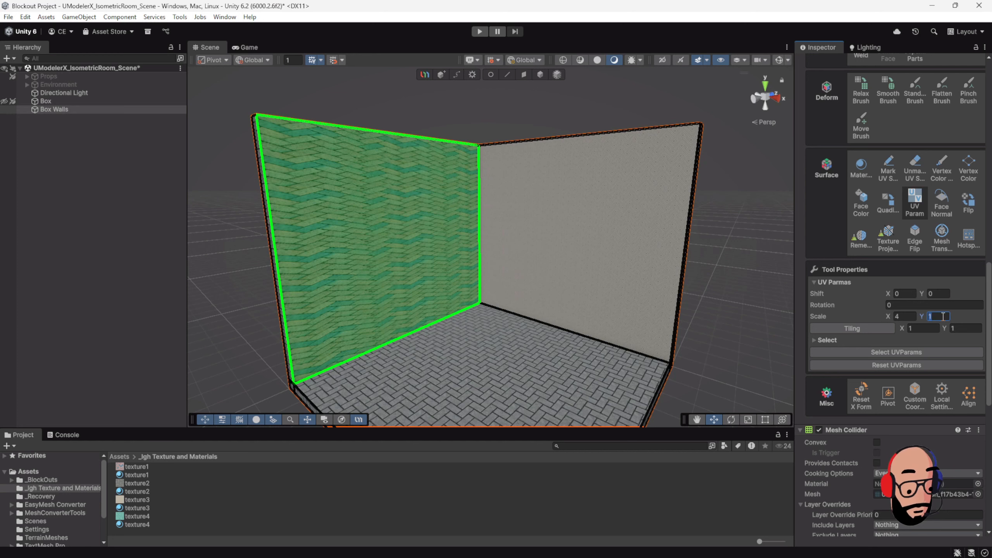
{"action": "type", "text": "4"}
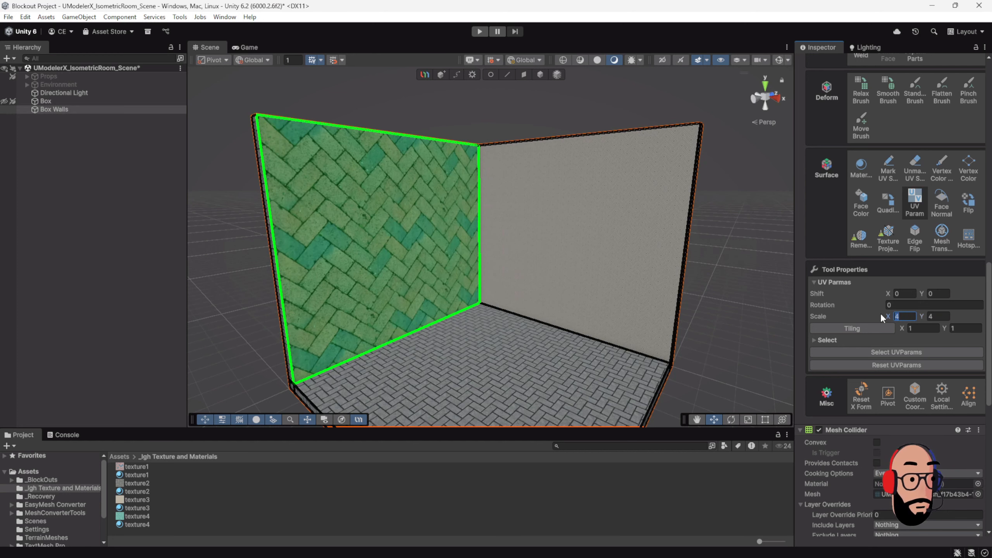
{"action": "type", "text": "3"}
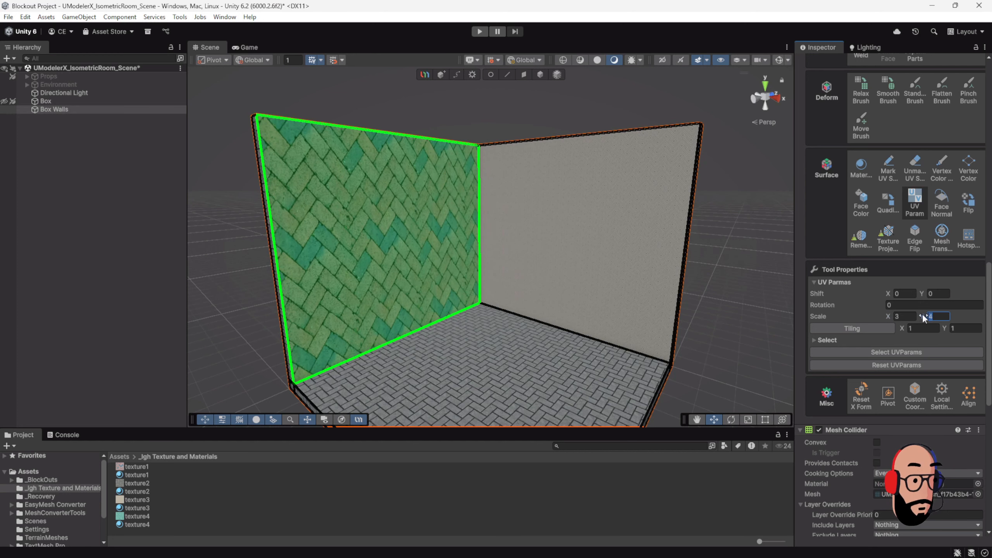
{"action": "type", "text": "3"}
Step: Set the left wall face's UV scale to 3 on X and Y, and deselect the face
{"action": "scroll", "coordinate": [516, 273], "scroll_direction": "down", "scroll_amount": 5}
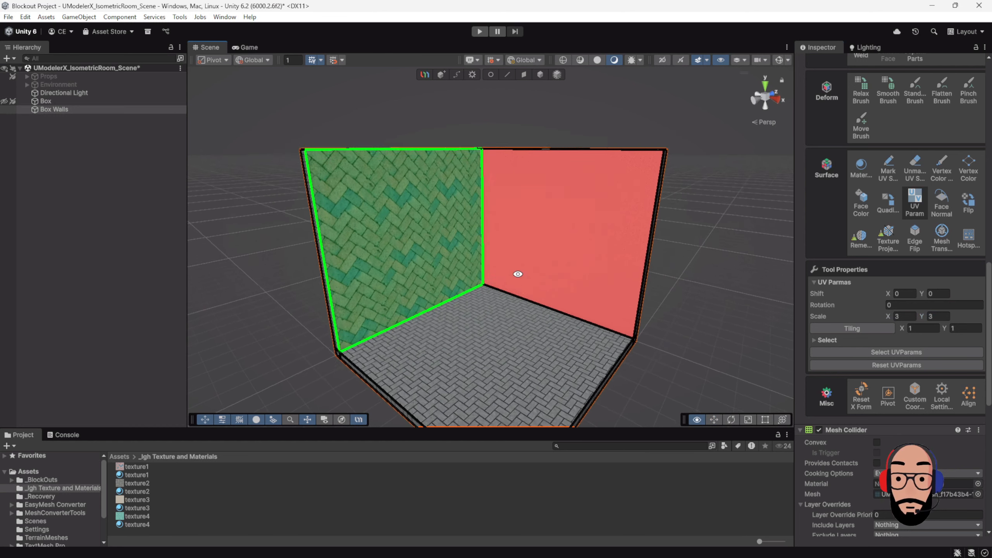
{"action": "left_click", "coordinate": [242, 282]}
{"action": "scroll", "coordinate": [496, 309], "scroll_direction": "up", "scroll_amount": 2}
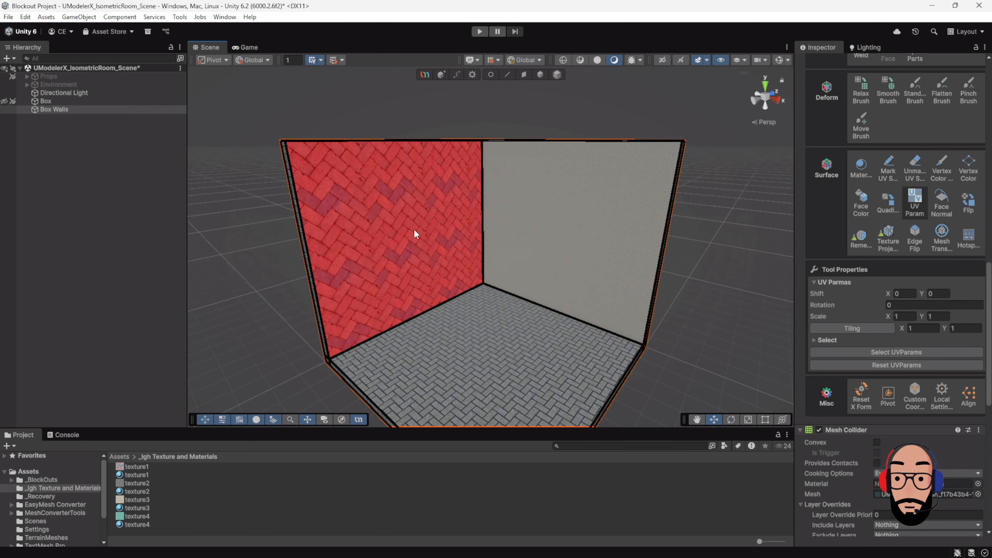
Step: Select the inner face of the right wall, set its UV scale to 2 on X and Y, and deselect it
{"action": "middle_click_drag", "start_coordinate": [488, 248], "coordinate": [473, 269]}
{"action": "left_click", "coordinate": [548, 221]}
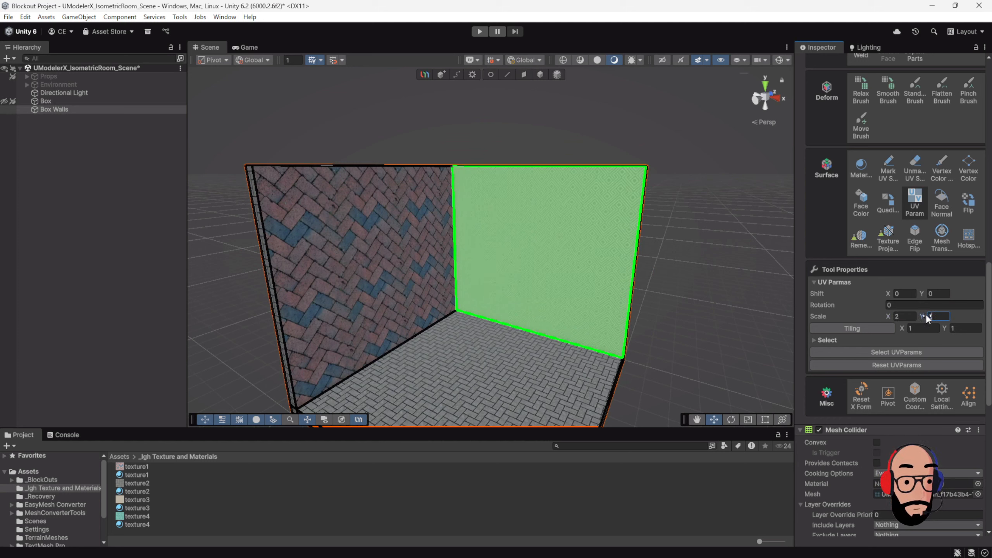
{"action": "left_click", "coordinate": [642, 285]}
{"action": "scroll", "coordinate": [559, 298], "scroll_direction": "up", "scroll_amount": 3}
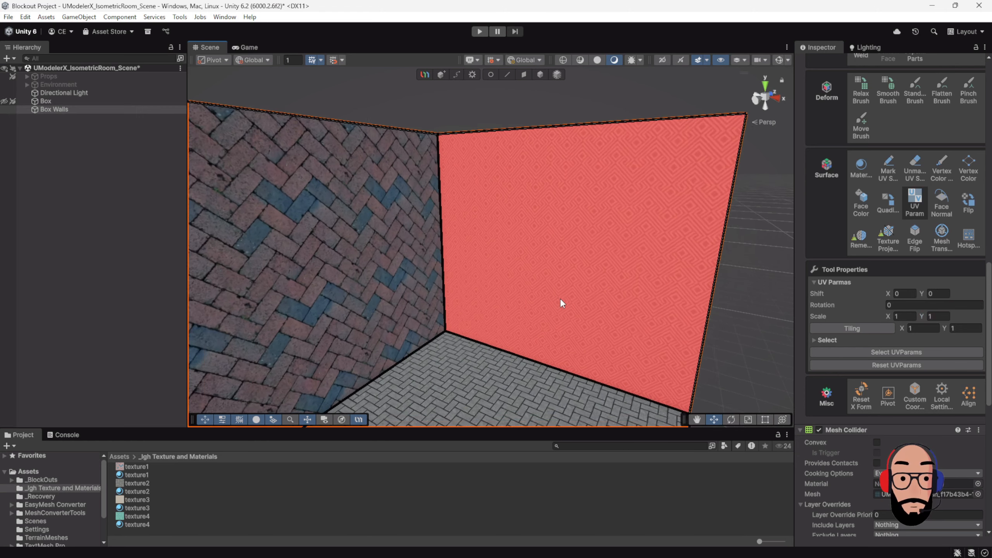
{"action": "scroll", "coordinate": [586, 303], "scroll_direction": "down", "scroll_amount": 2}
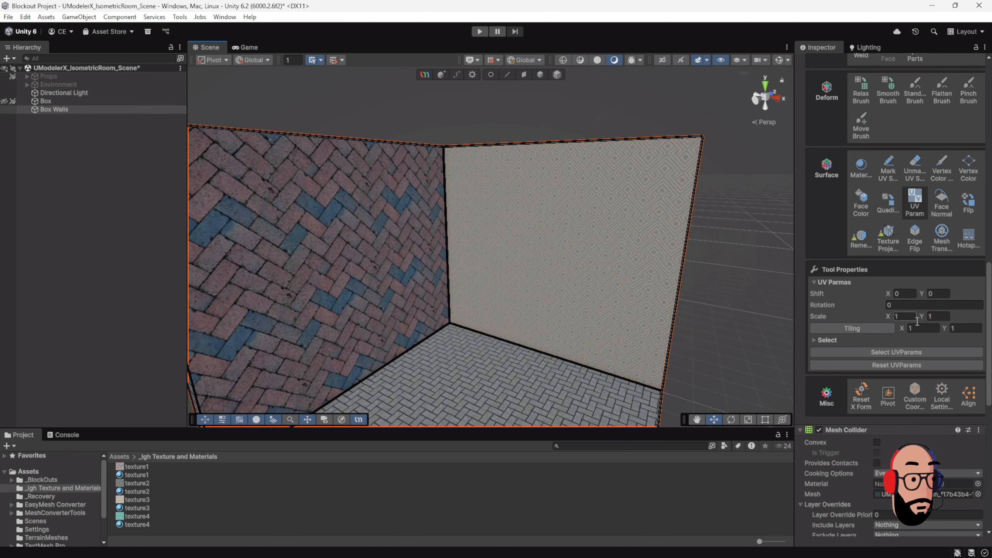
Step: Select the inner face of the right wall, set its UV scale to 3 on X and Y, and deselect it
{"action": "left_click", "coordinate": [675, 273]}
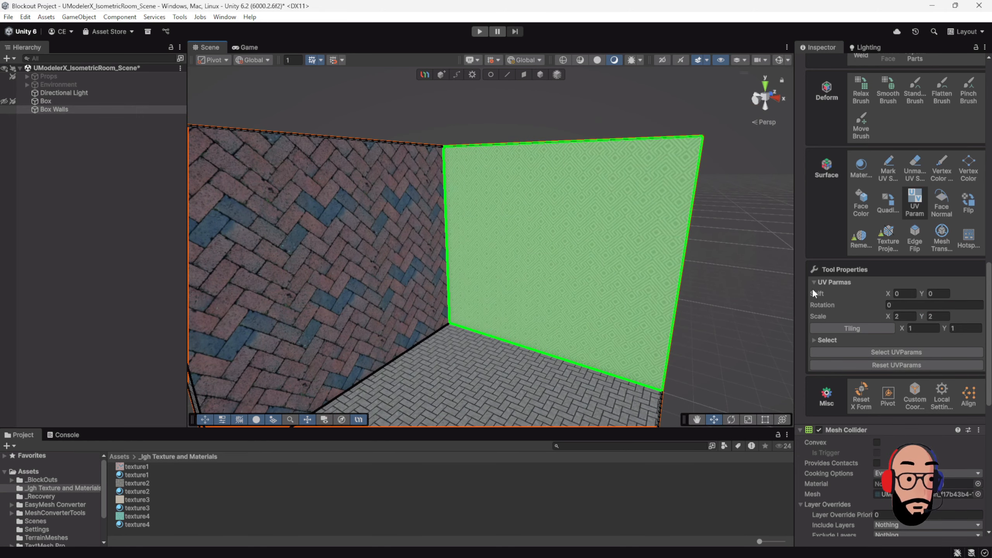
{"action": "left_click", "coordinate": [914, 318]}
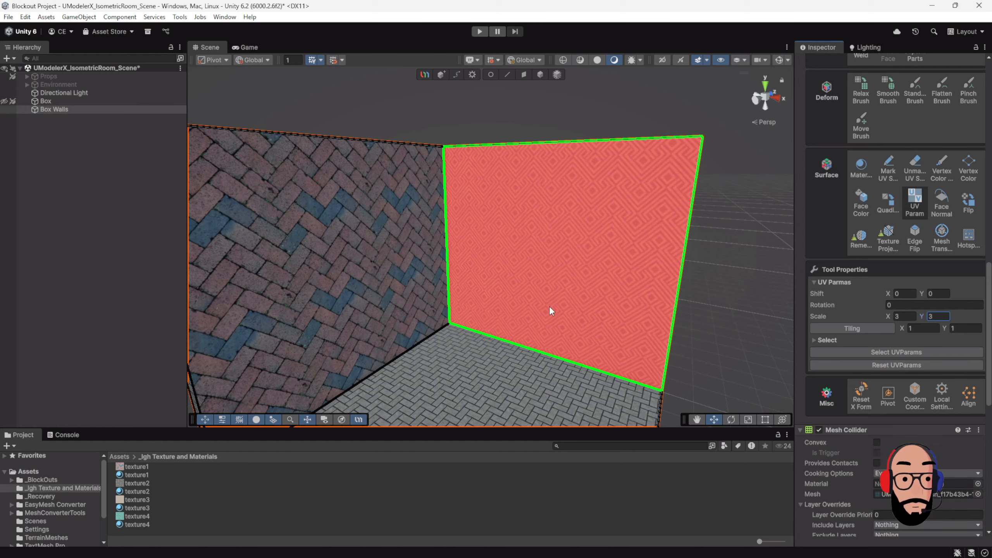
{"action": "scroll", "coordinate": [550, 305], "scroll_direction": "down", "scroll_amount": 2}
{"action": "left_click", "coordinate": [690, 352]}
{"action": "scroll", "coordinate": [625, 332], "scroll_direction": "down", "scroll_amount": 2}
Step: Select the floor face and set its UV scale to 5 on X and Y
{"action": "left_click_drag", "start_coordinate": [589, 298], "coordinate": [541, 322], "text": "alt"}
{"action": "left_click", "coordinate": [485, 345]}
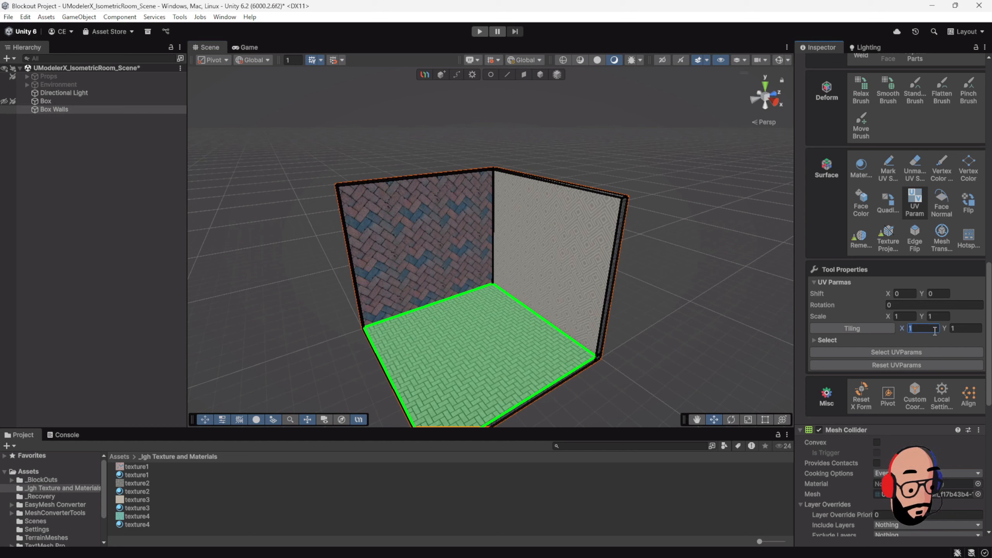
{"action": "type", "text": "5"}
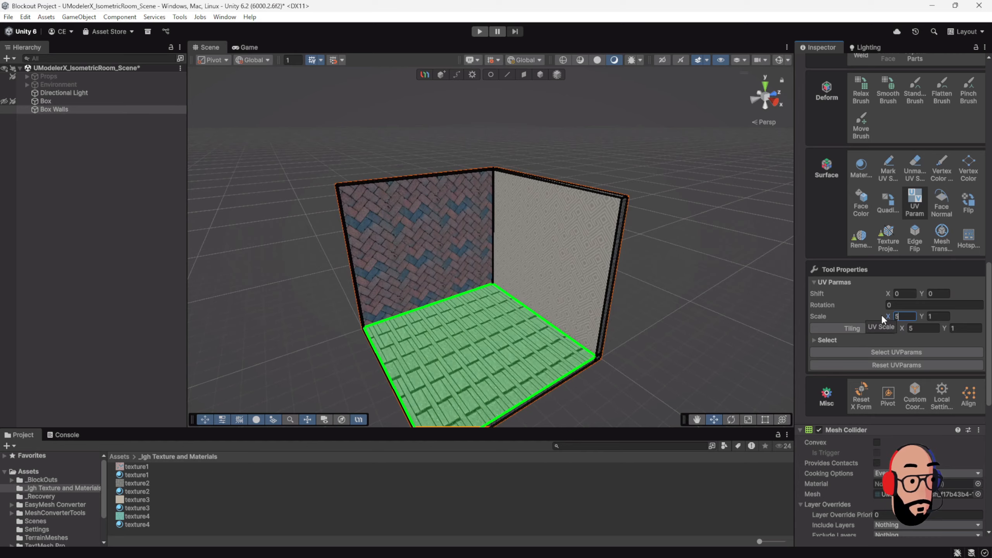
{"action": "type", "text": "5"}
{"action": "left_click", "coordinate": [934, 316]}
{"action": "type", "text": "5"}
{"action": "key", "text": "Return"}
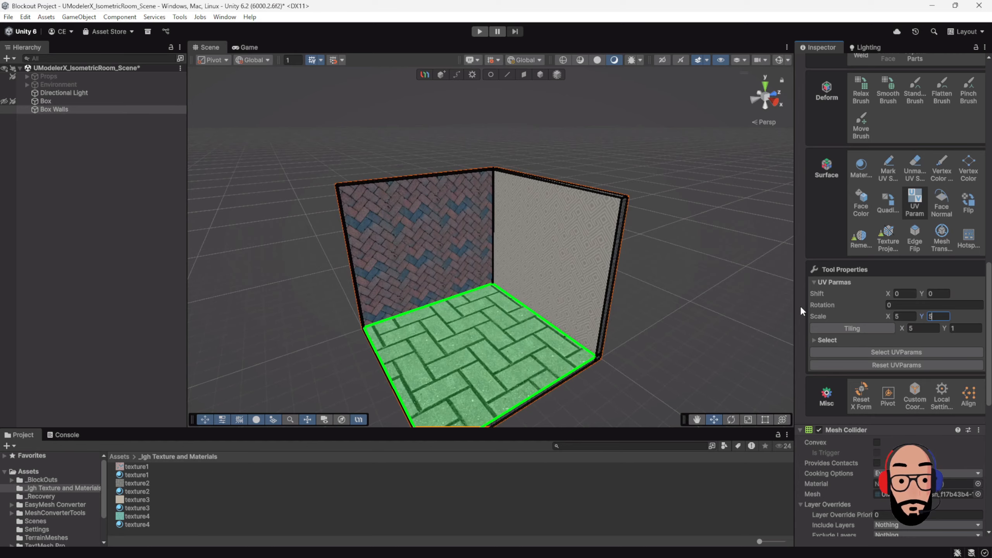
Step: Activate the Material tool and replace texture2 in the first material slot of Box Walls with texture4
{"action": "left_click_drag", "start_coordinate": [508, 309], "coordinate": [566, 295], "text": "alt"}
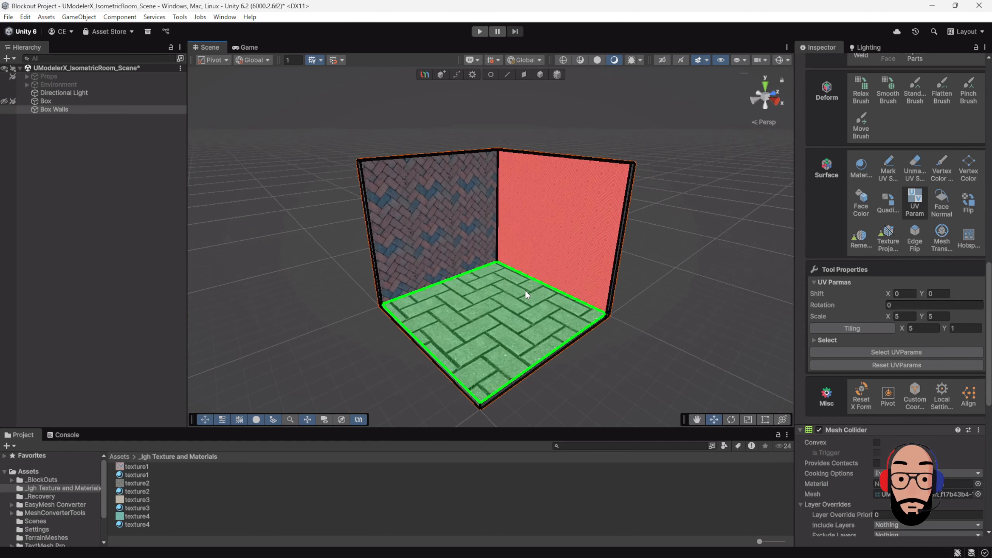
{"action": "scroll", "coordinate": [512, 267], "scroll_direction": "up", "scroll_amount": 5}
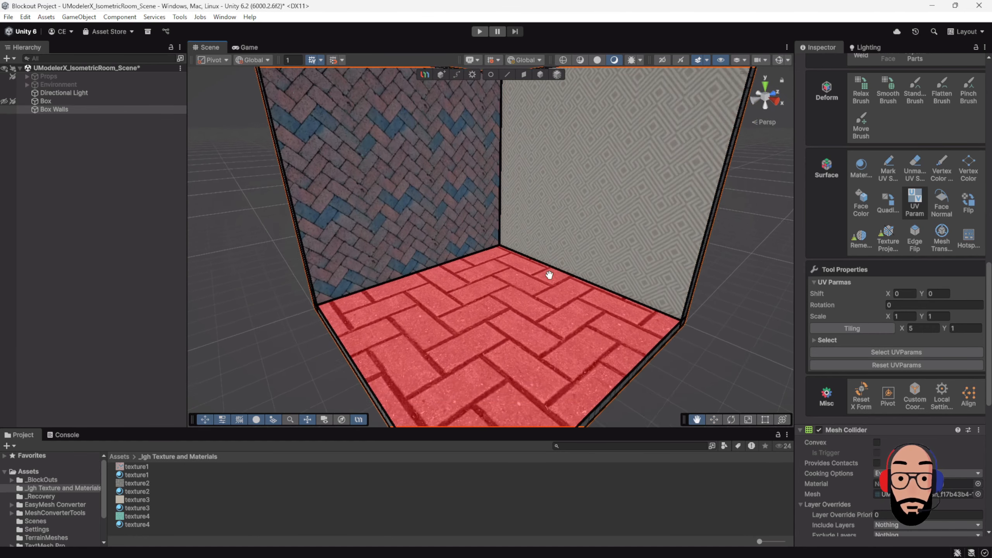
{"action": "middle_click_drag", "start_coordinate": [549, 275], "coordinate": [550, 265]}
{"action": "scroll", "coordinate": [556, 271], "scroll_direction": "down", "scroll_amount": 3}
{"action": "left_click_drag", "start_coordinate": [556, 272], "coordinate": [555, 293], "text": "alt"}
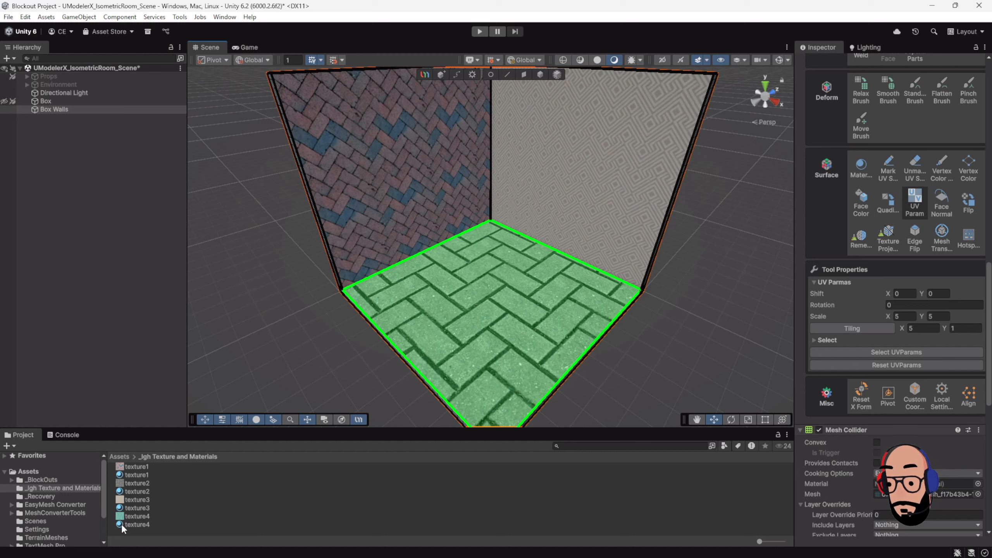
{"action": "left_click", "coordinate": [855, 166]}
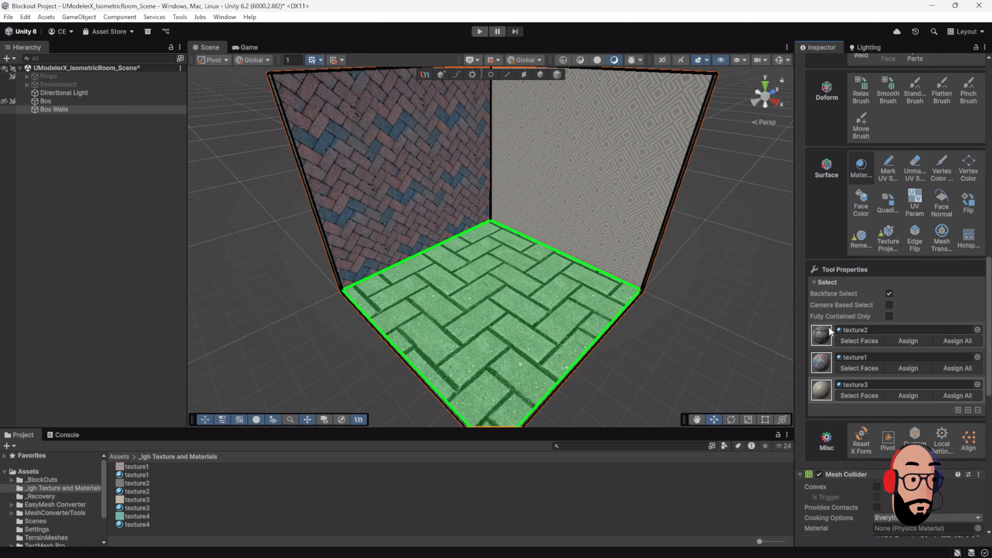
{"action": "left_click_drag", "start_coordinate": [132, 526], "coordinate": [871, 328]}
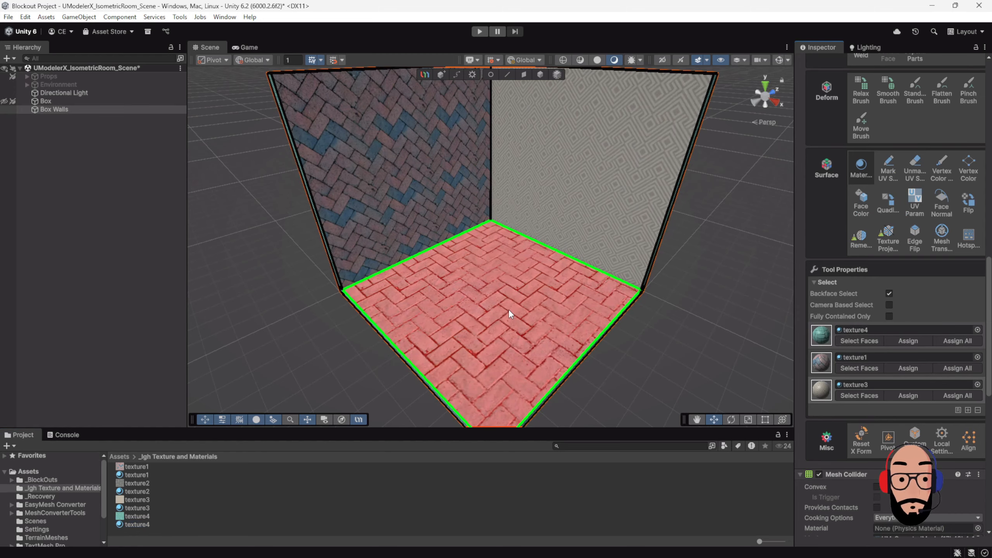
Step: Deselect the floor face and examine the textured floor and walls from several angles
{"action": "scroll", "coordinate": [508, 308], "scroll_direction": "down", "scroll_amount": 3}
{"action": "left_click_drag", "start_coordinate": [509, 309], "coordinate": [484, 264], "text": "alt"}
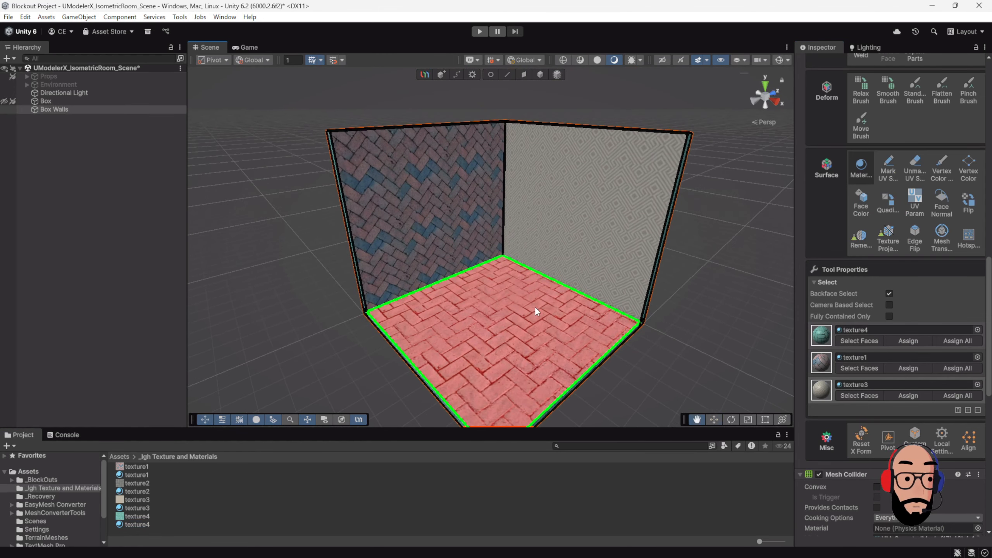
{"action": "scroll", "coordinate": [511, 250], "scroll_direction": "up", "scroll_amount": 3}
{"action": "left_click_drag", "start_coordinate": [545, 356], "coordinate": [537, 311], "text": "alt"}
{"action": "left_click", "coordinate": [535, 306]}
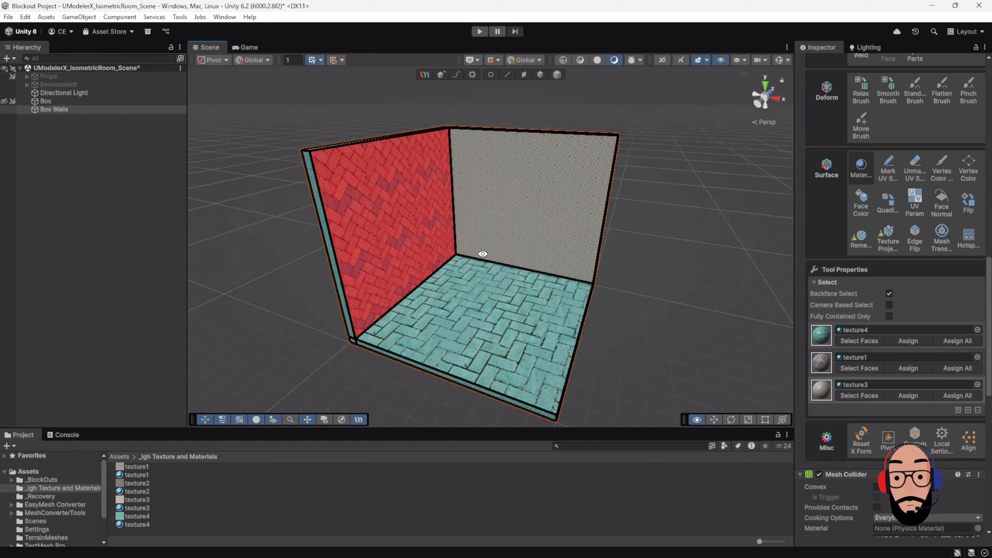
{"action": "mouse_move", "coordinate": [434, 230]}
{"action": "left_mouse_down", "text": "alt"}
{"action": "mouse_move", "coordinate": [460, 234]}
{"action": "mouse_move", "coordinate": [443, 239]}
{"action": "mouse_move", "coordinate": [433, 224]}
{"action": "left_mouse_up", "text": "alt"}
{"action": "scroll", "coordinate": [489, 295], "scroll_direction": "up", "scroll_amount": 1}
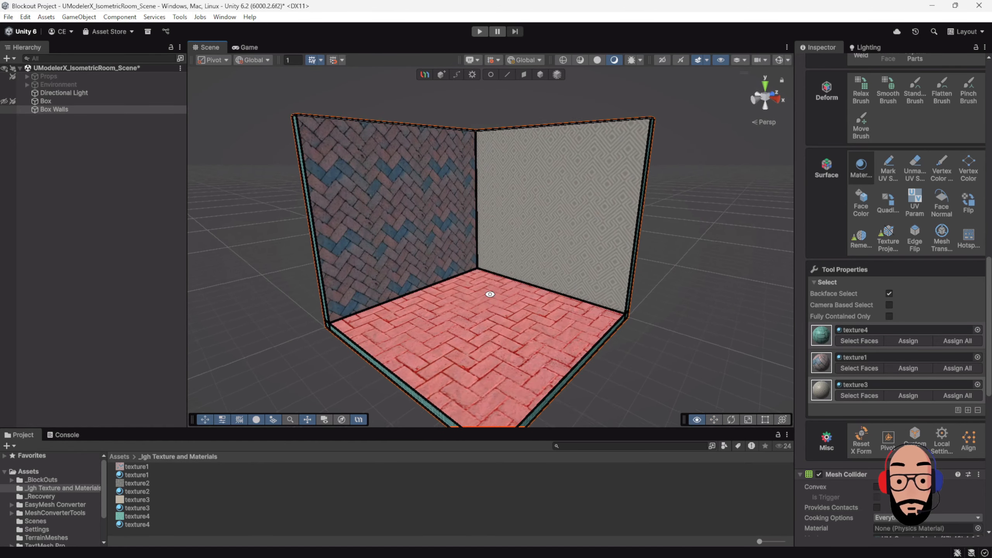
{"action": "mouse_move", "coordinate": [489, 294]}
{"action": "left_mouse_down", "text": "alt"}
{"action": "mouse_move", "coordinate": [481, 259]}
{"action": "mouse_move", "coordinate": [484, 304]}
{"action": "left_mouse_up", "text": "alt"}
{"action": "scroll", "coordinate": [517, 312], "scroll_direction": "up", "scroll_amount": 1}
{"action": "scroll", "coordinate": [518, 314], "scroll_direction": "down", "scroll_amount": 2}
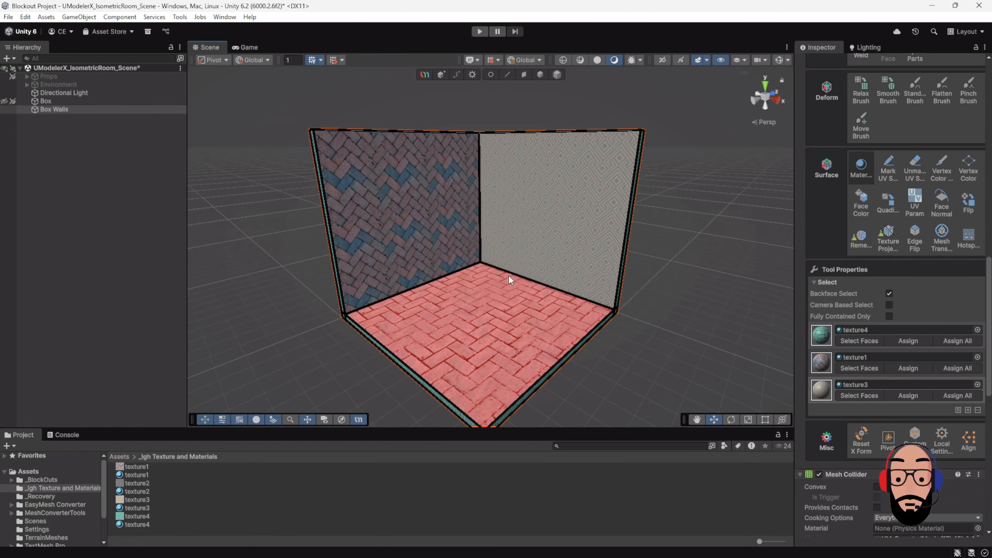